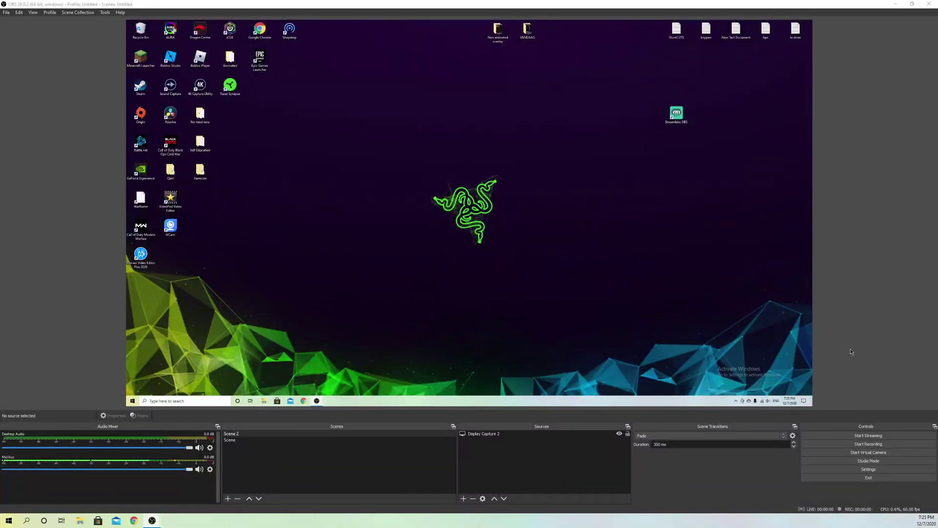
Hide the Display Capture 2 source, restore the OBS window, and close OBS Studio
{"action": "left_click", "coordinate": [620, 434]}
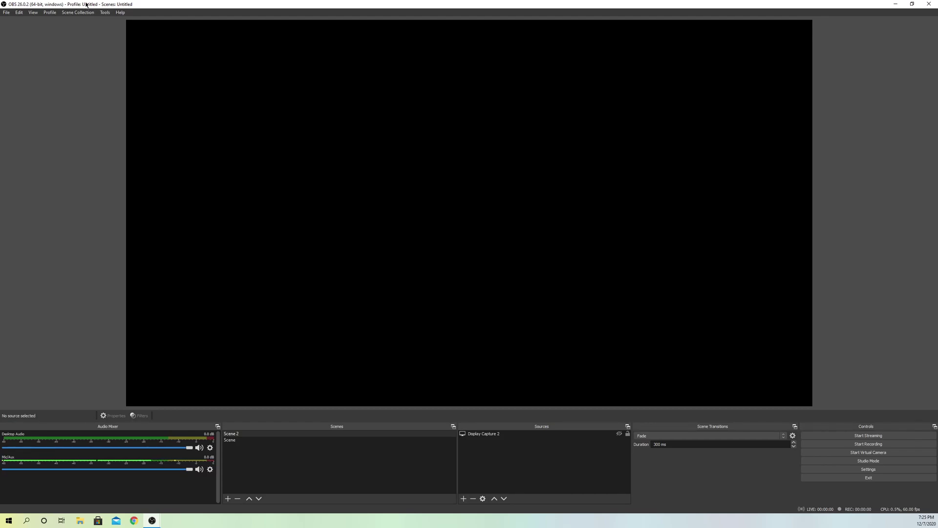
{"action": "left_click_drag", "start_coordinate": [87, 5], "coordinate": [125, 101]}
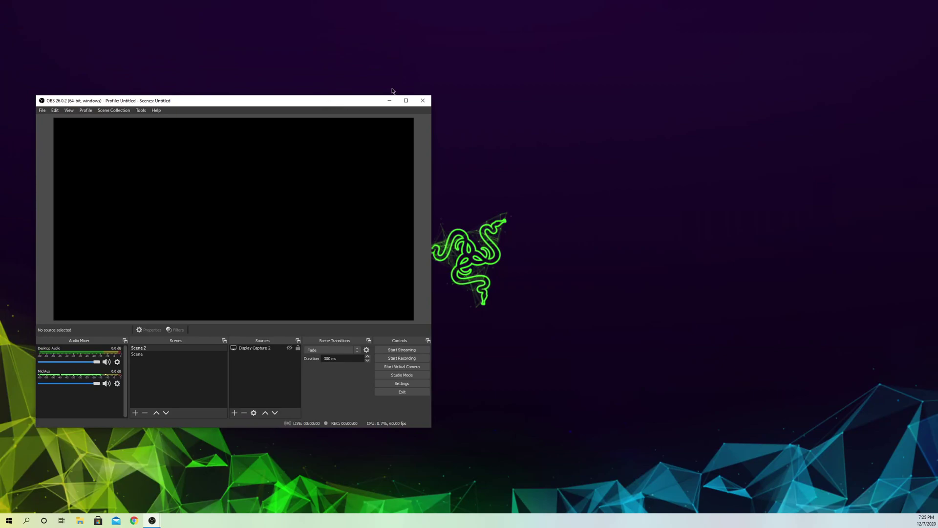
{"action": "left_click", "coordinate": [421, 101]}
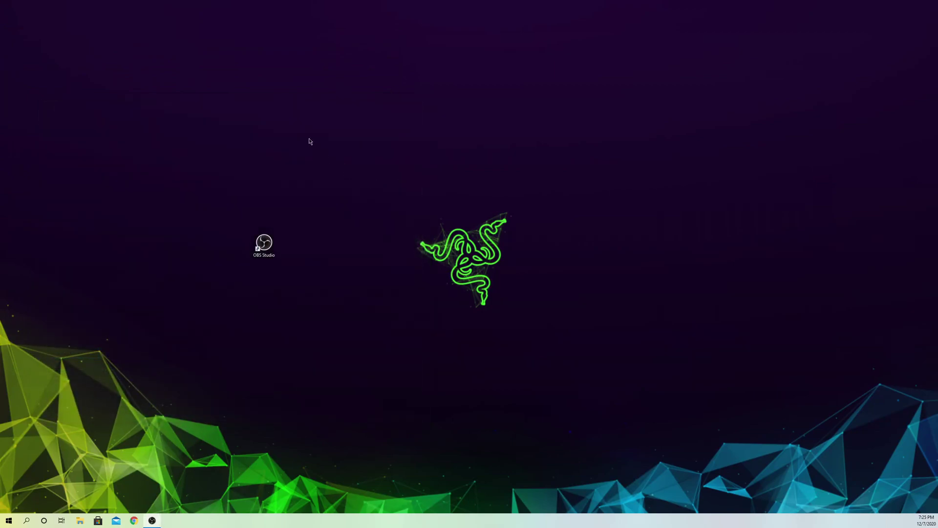
Open Display settings from the desktop context menu and scroll down the Display page
{"action": "right_click", "coordinate": [309, 139]}
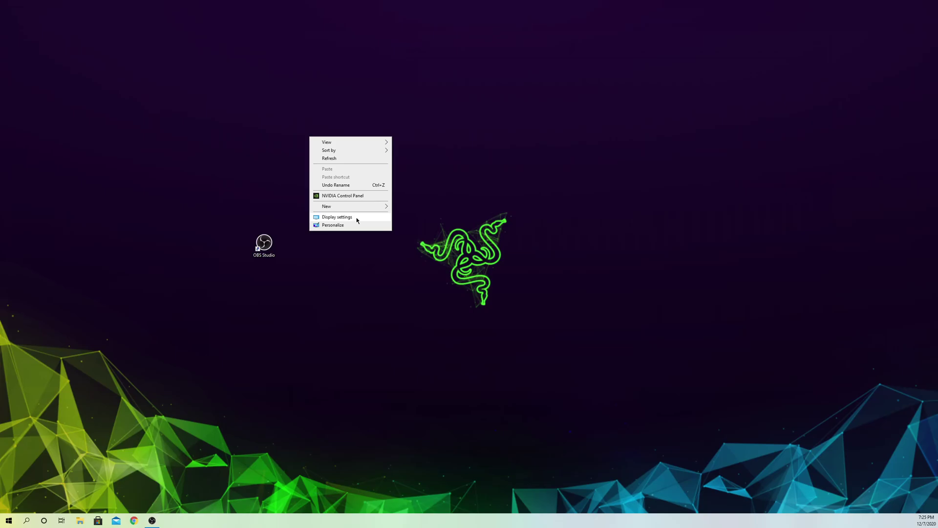
{"action": "left_click", "coordinate": [356, 218]}
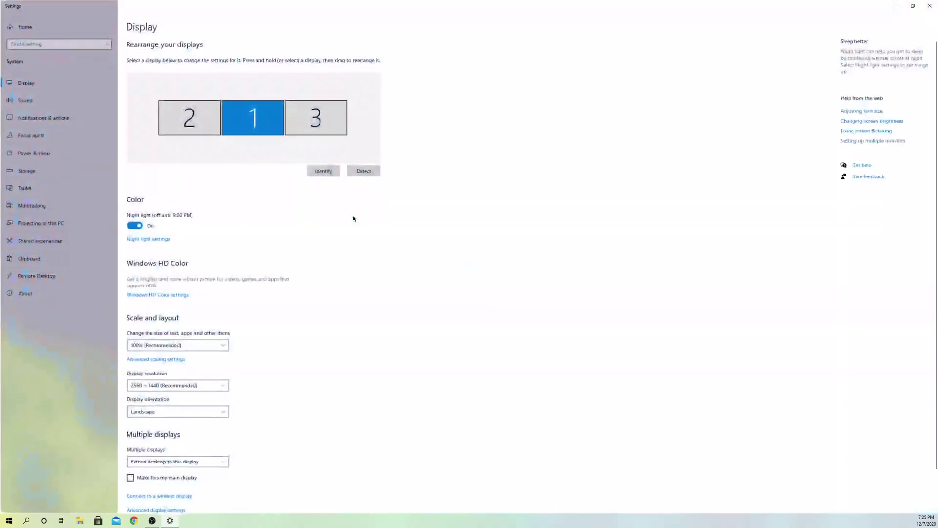
{"action": "scroll", "coordinate": [342, 244], "scroll_direction": "down", "scroll_amount": 2}
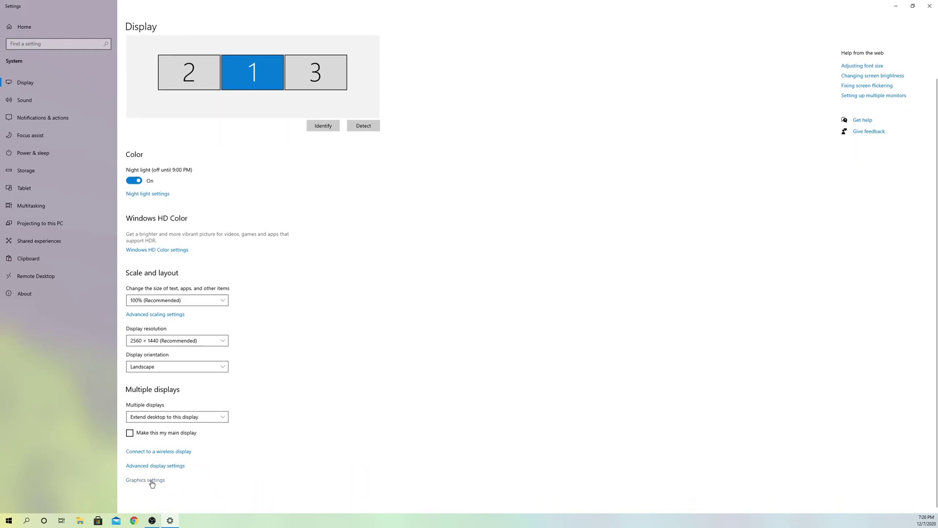
Open Graphics settings and remove OBS Studio's existing graphics preference
{"action": "left_click", "coordinate": [148, 481]}
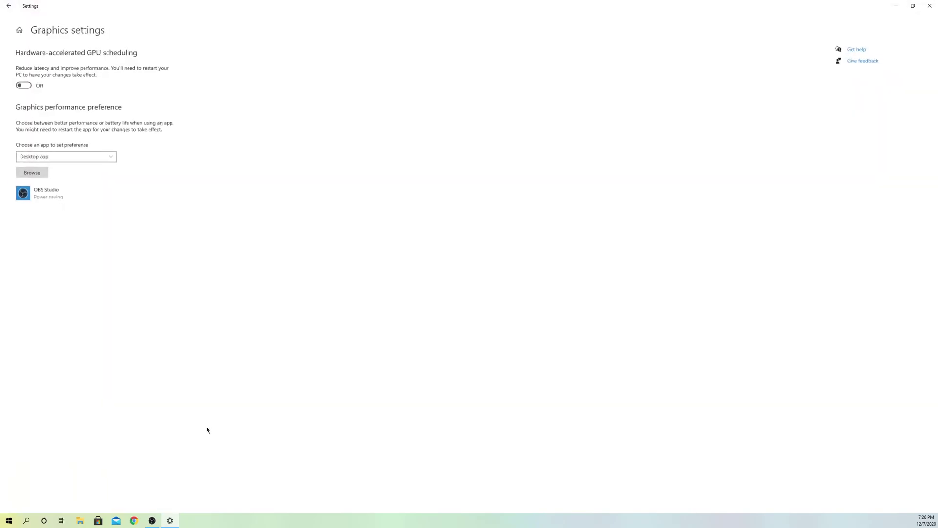
{"action": "left_click", "coordinate": [77, 195]}
{"action": "left_click", "coordinate": [151, 223]}
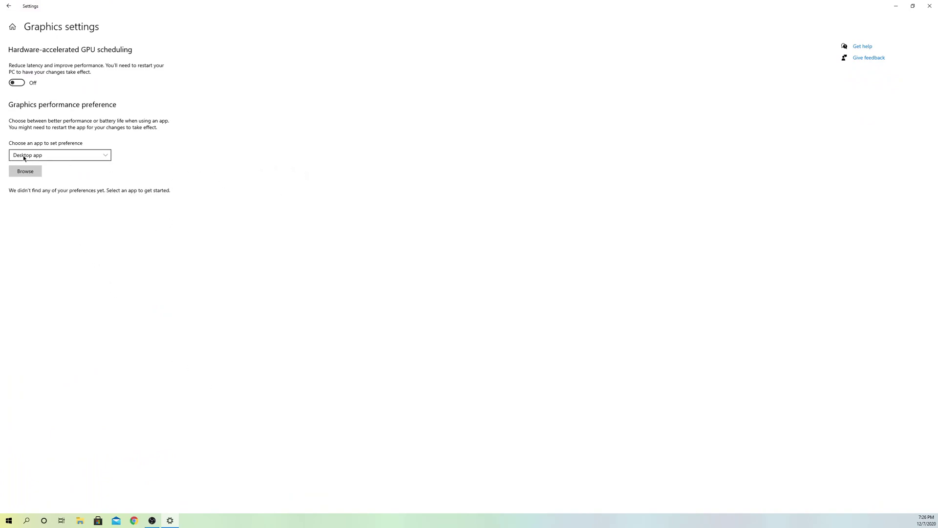
Keep Desktop app as the app type and browse for the program to add
{"action": "left_click", "coordinate": [57, 161]}
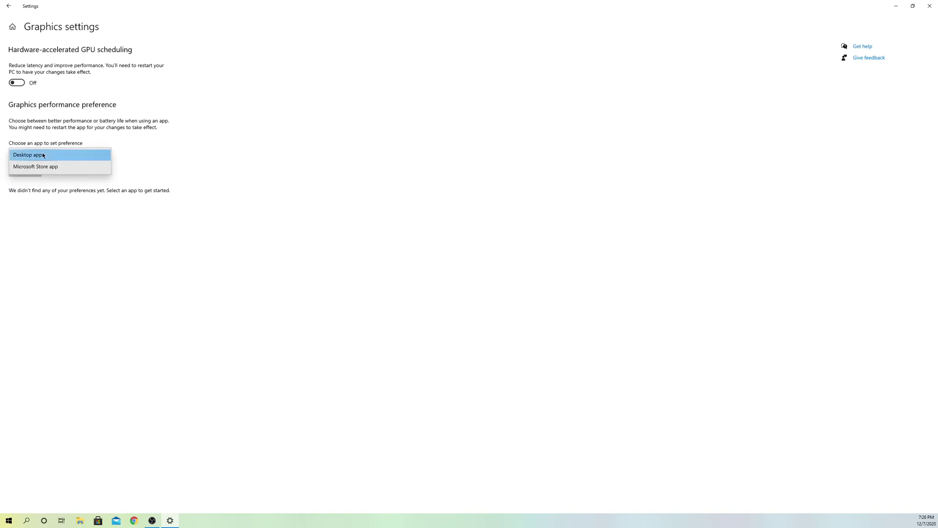
{"action": "left_click", "coordinate": [47, 156]}
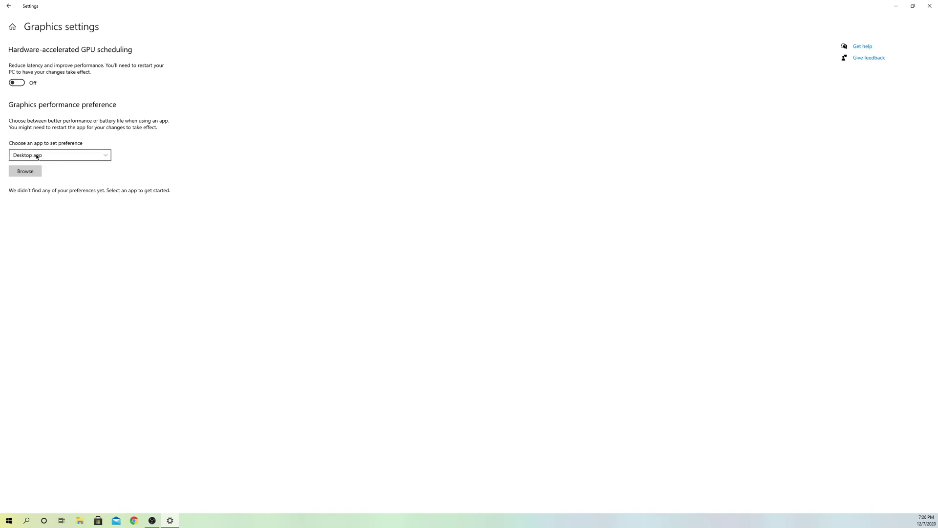
{"action": "left_click", "coordinate": [66, 157]}
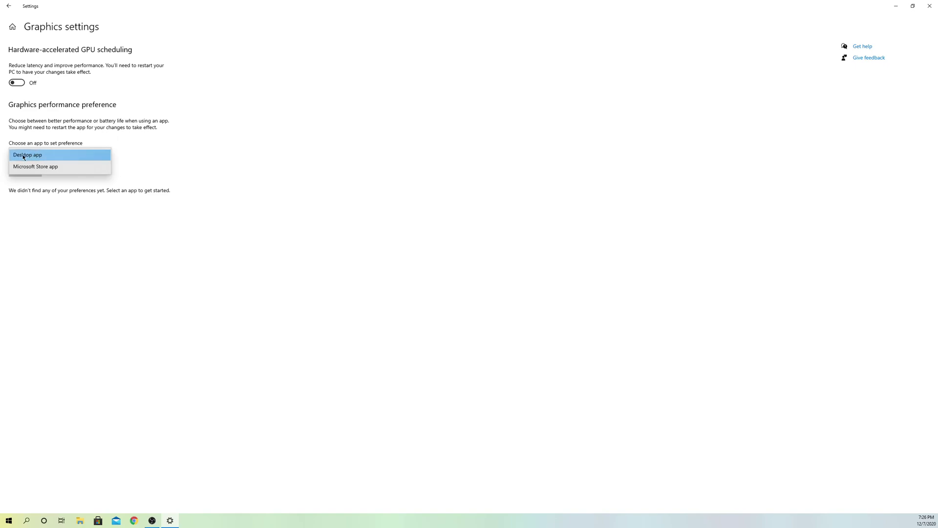
{"action": "left_click", "coordinate": [56, 154]}
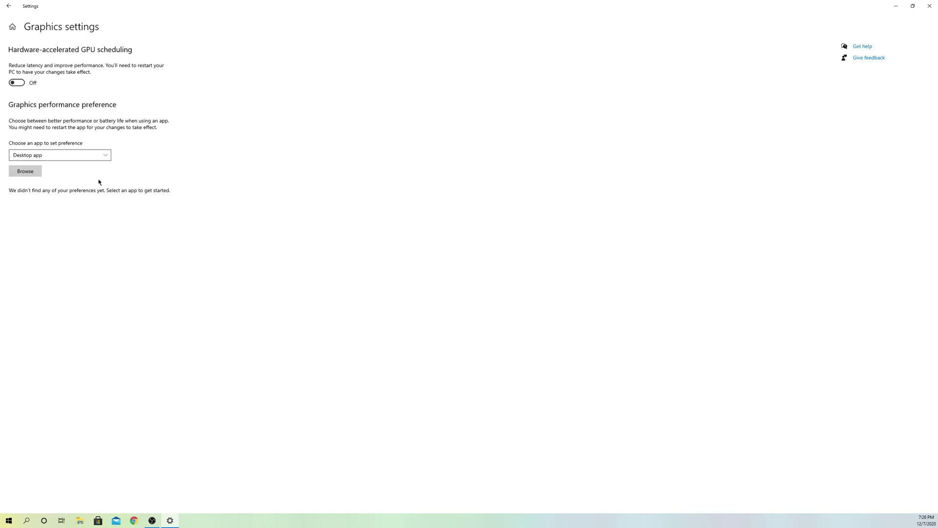
{"action": "left_click", "coordinate": [55, 154]}
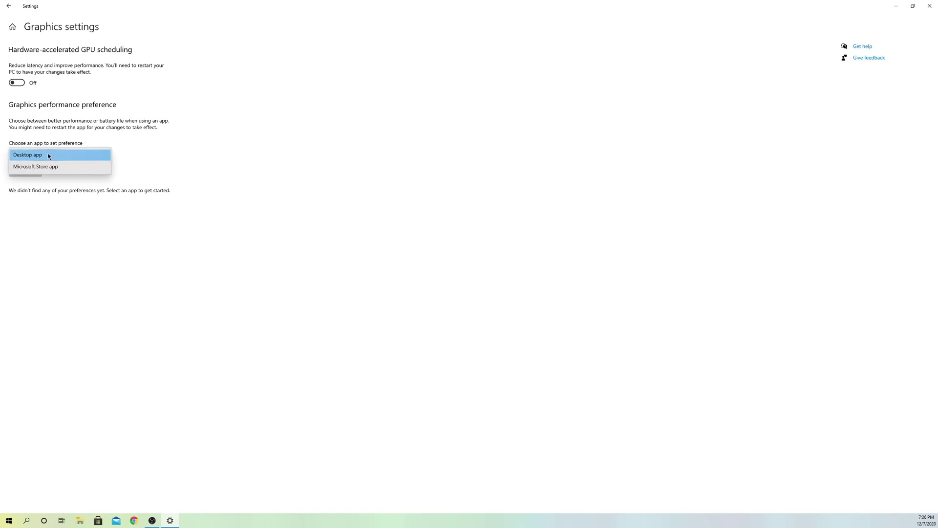
{"action": "left_click", "coordinate": [49, 155]}
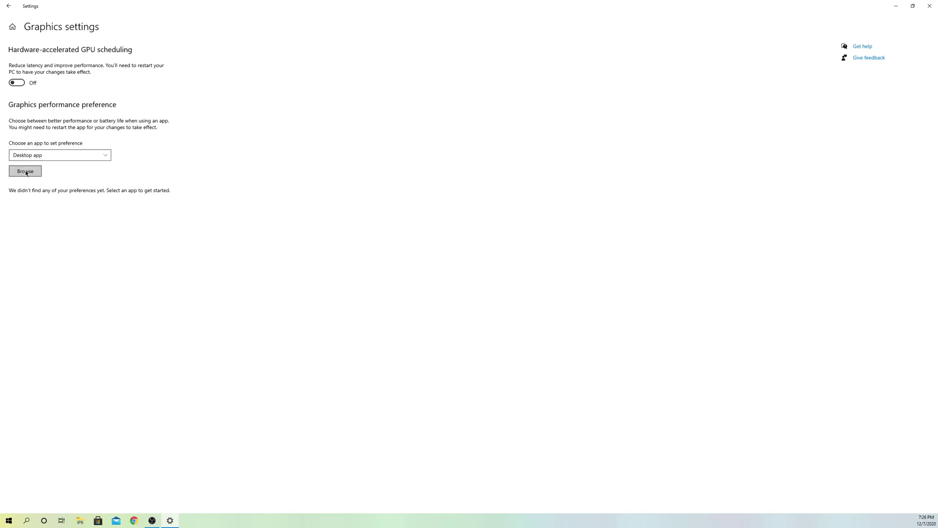
{"action": "left_click", "coordinate": [25, 174]}
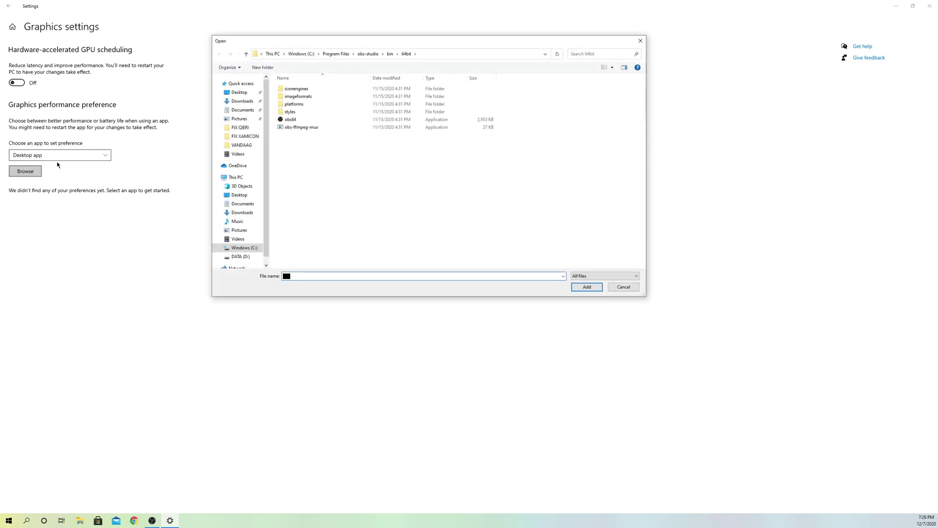
Navigate the file picker to This PC > Windows (C:) > Program Files
{"action": "left_click", "coordinate": [233, 84]}
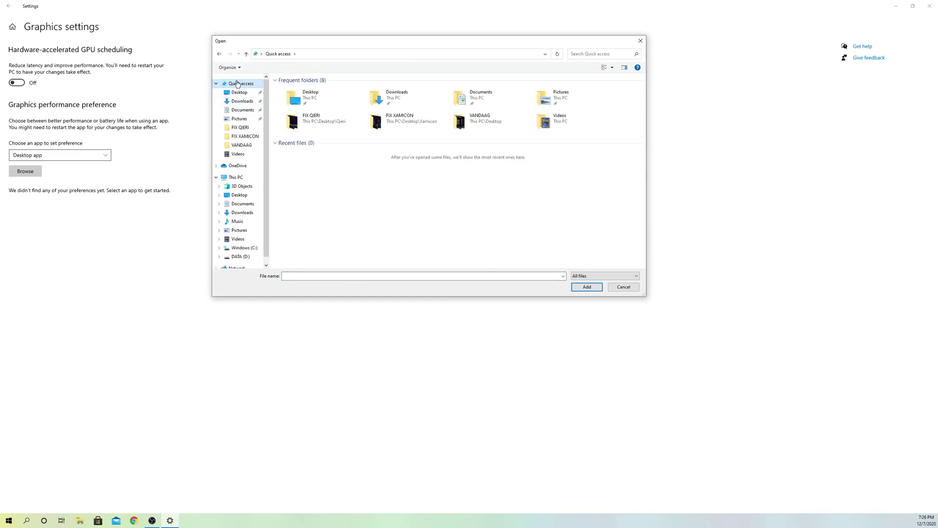
{"action": "scroll", "coordinate": [236, 121], "scroll_direction": "down", "scroll_amount": 1}
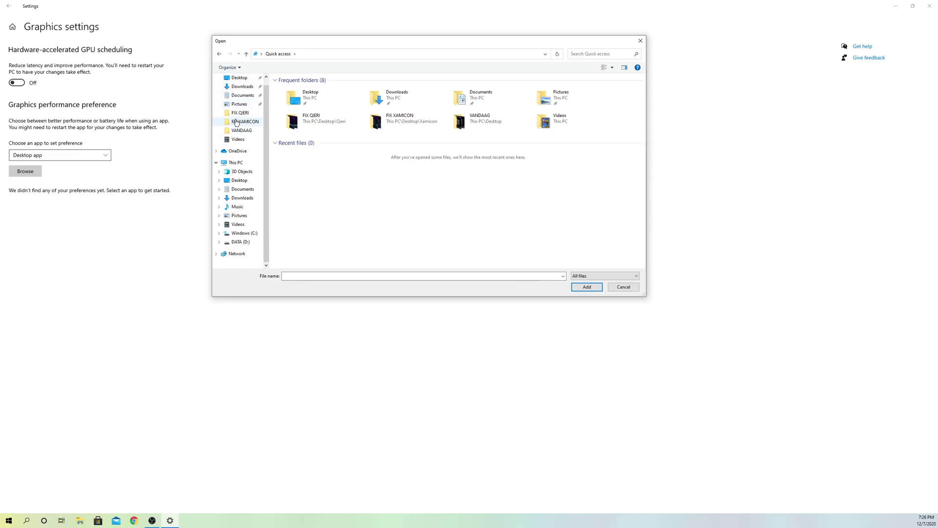
{"action": "left_click", "coordinate": [239, 234]}
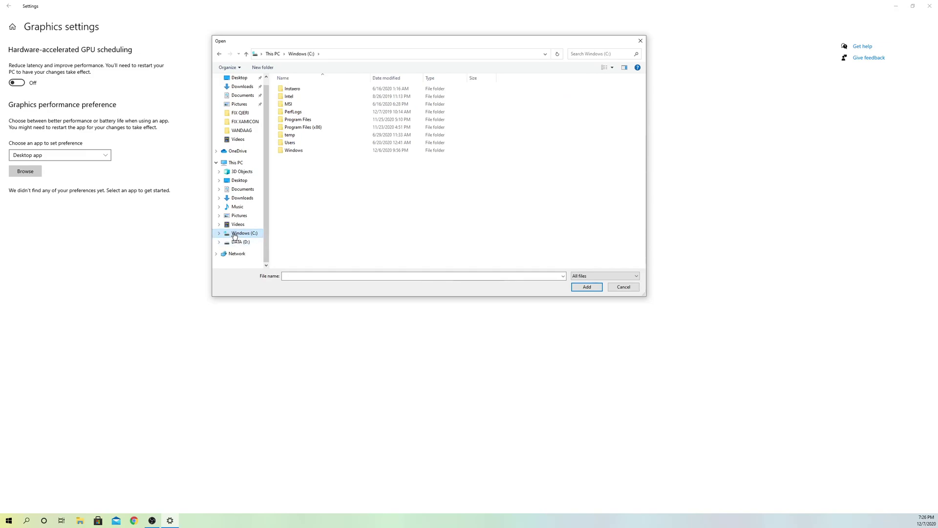
{"action": "left_click", "coordinate": [317, 122]}
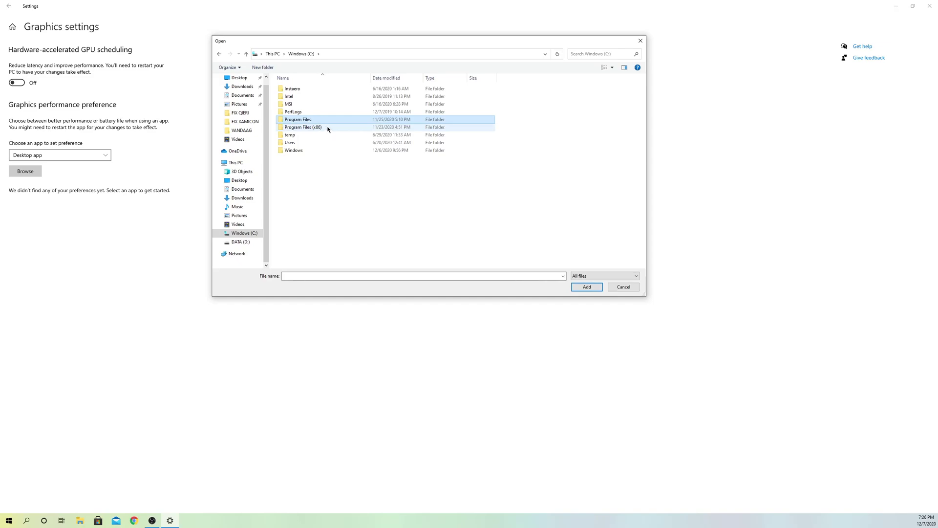
{"action": "left_click", "coordinate": [328, 129]}
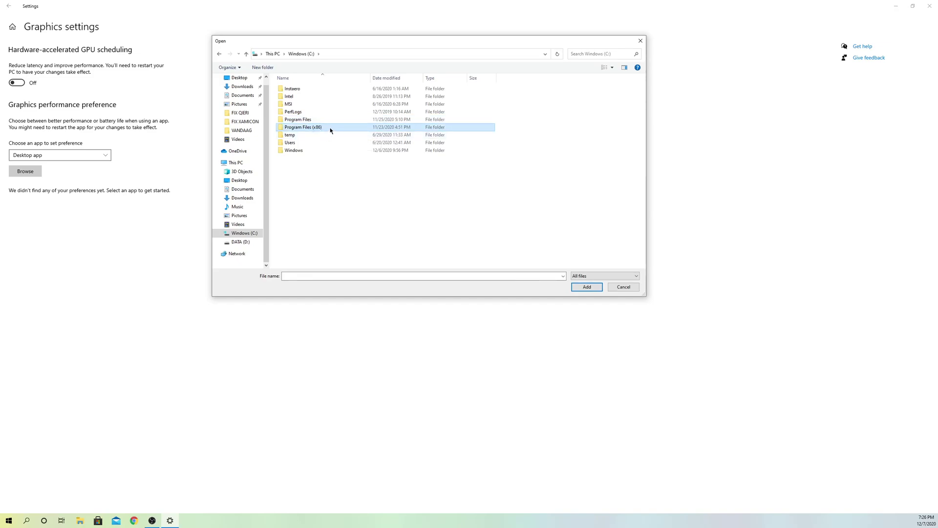
{"action": "left_click", "coordinate": [319, 121]}
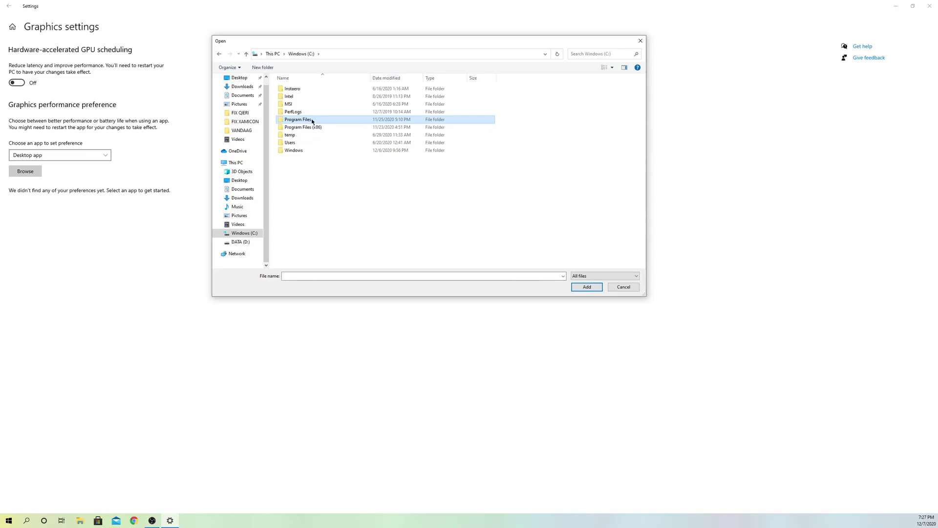
{"action": "double_click", "coordinate": [312, 121]}
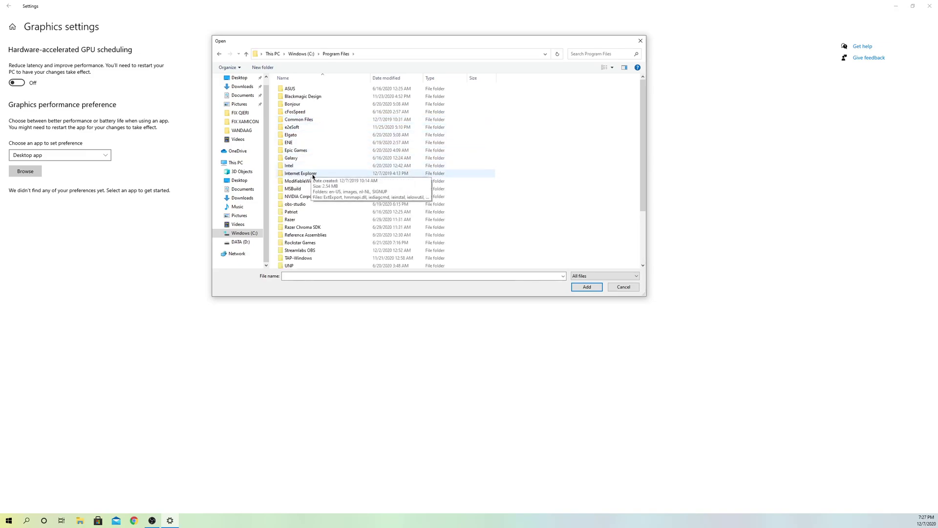
Open obs-studio > bin > 64bit and select obs64
{"action": "left_click", "coordinate": [309, 189]}
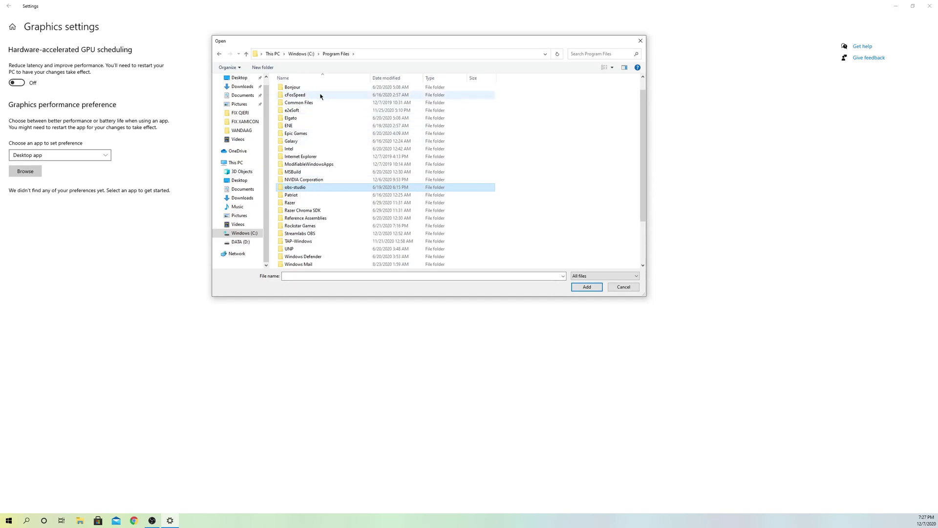
{"action": "double_click", "coordinate": [310, 189]}
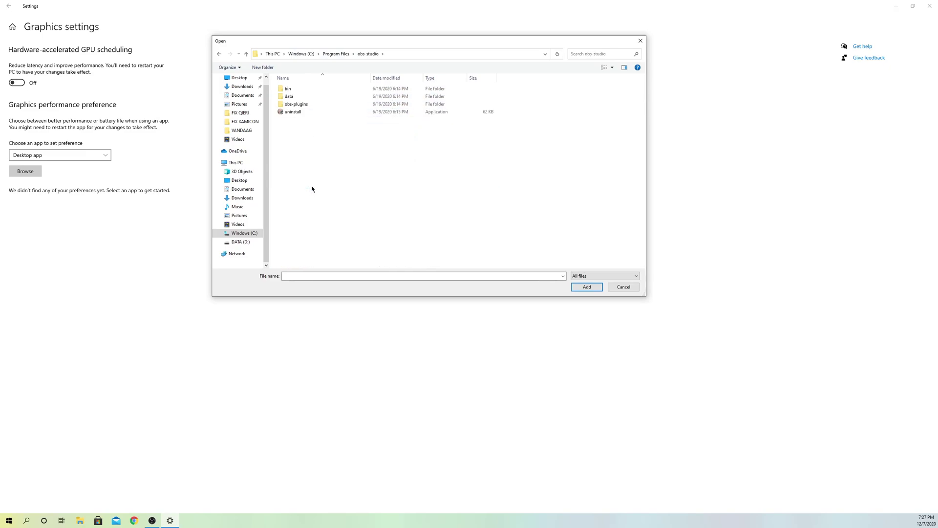
{"action": "double_click", "coordinate": [288, 88]}
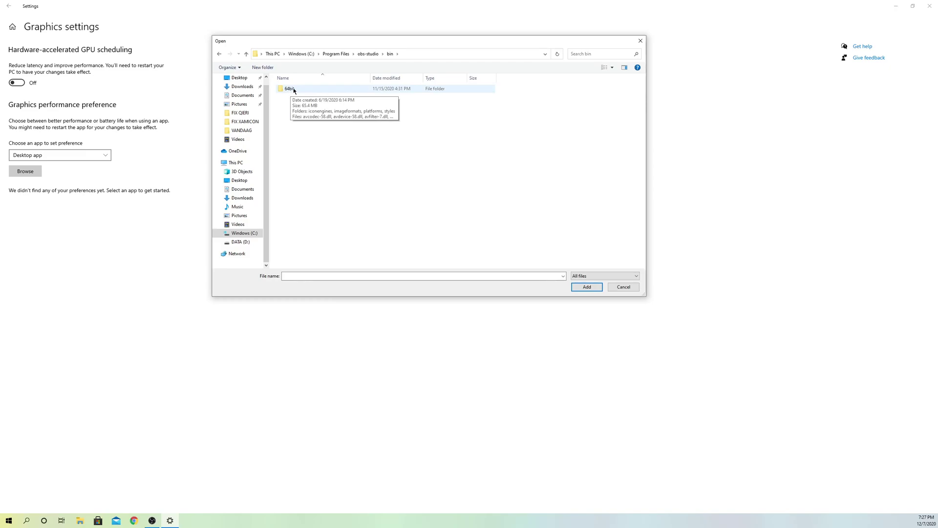
{"action": "double_click", "coordinate": [299, 91]}
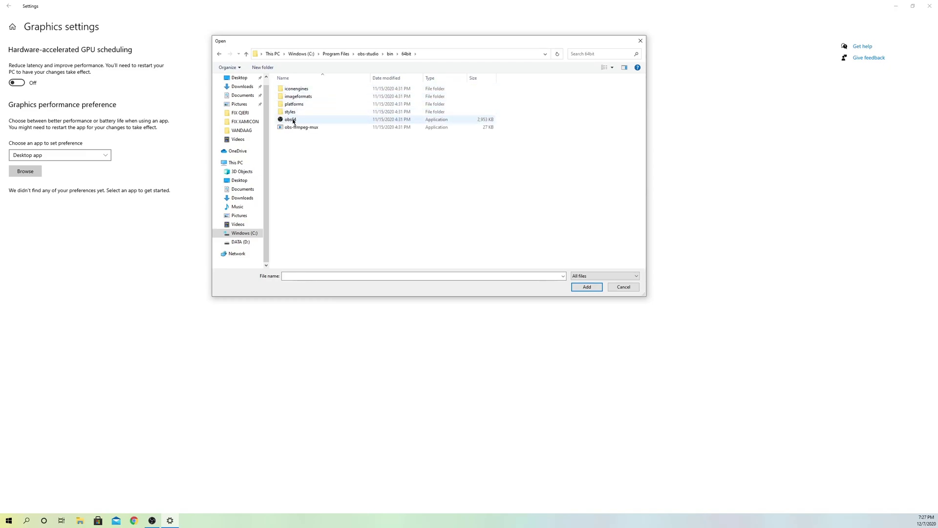
{"action": "left_click", "coordinate": [323, 122]}
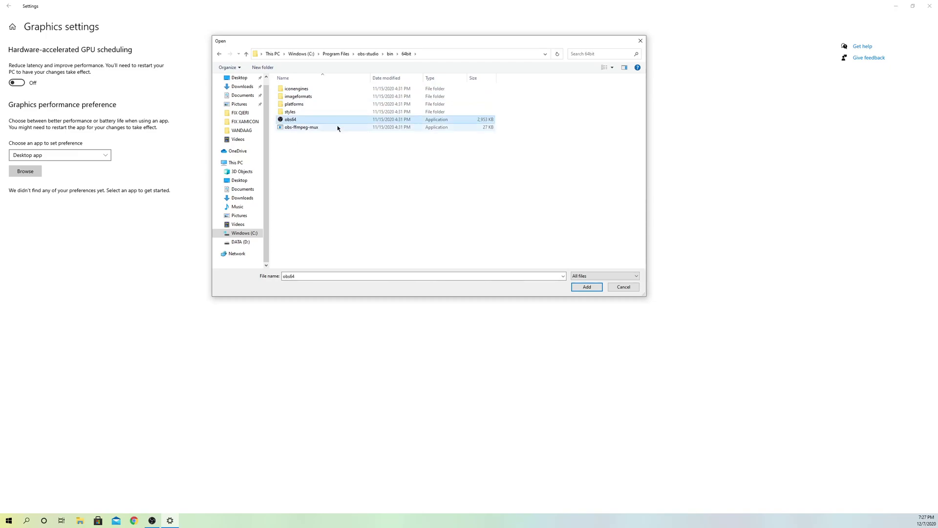
Add obs64, save its graphics preference as Power saving, and restore the Settings window to the right
{"action": "left_click", "coordinate": [585, 288]}
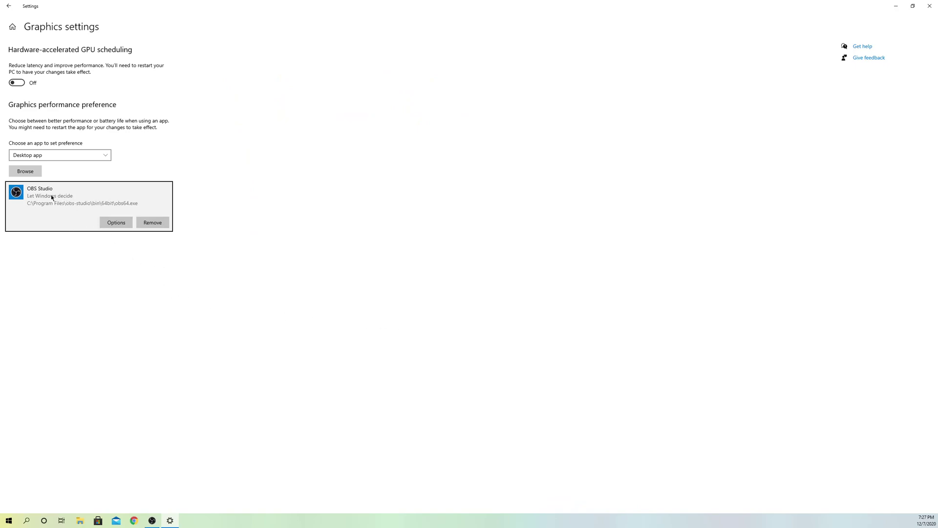
{"action": "left_click", "coordinate": [116, 223]}
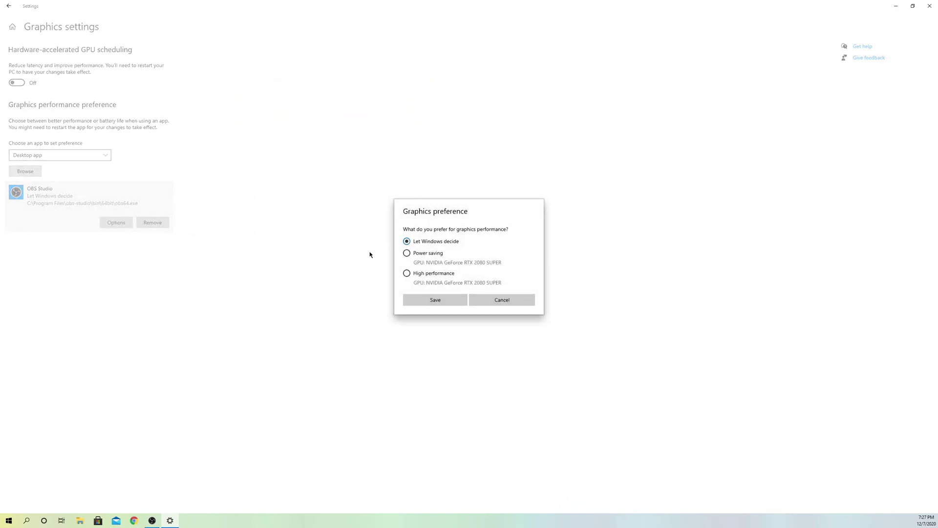
{"action": "left_click", "coordinate": [407, 253]}
{"action": "left_click", "coordinate": [425, 300]}
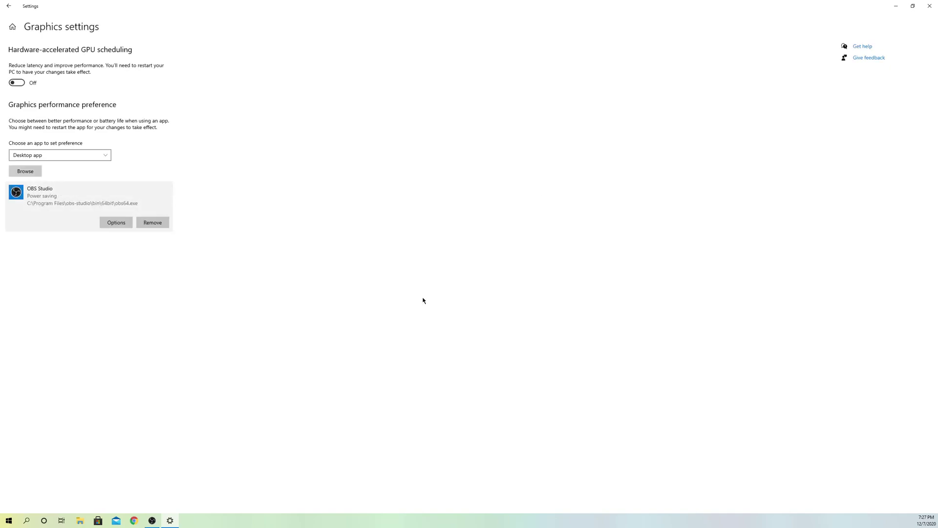
{"action": "double_click", "coordinate": [133, 4]}
{"action": "left_click_drag", "start_coordinate": [197, 78], "coordinate": [531, 81]}
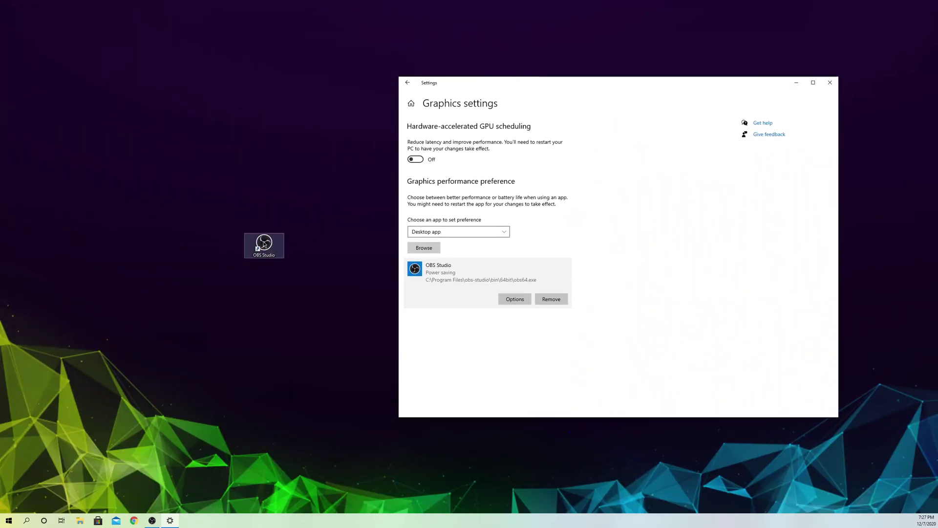
Launch OBS Studio despite the already-running warning and maximize it
{"action": "double_click", "coordinate": [263, 243]}
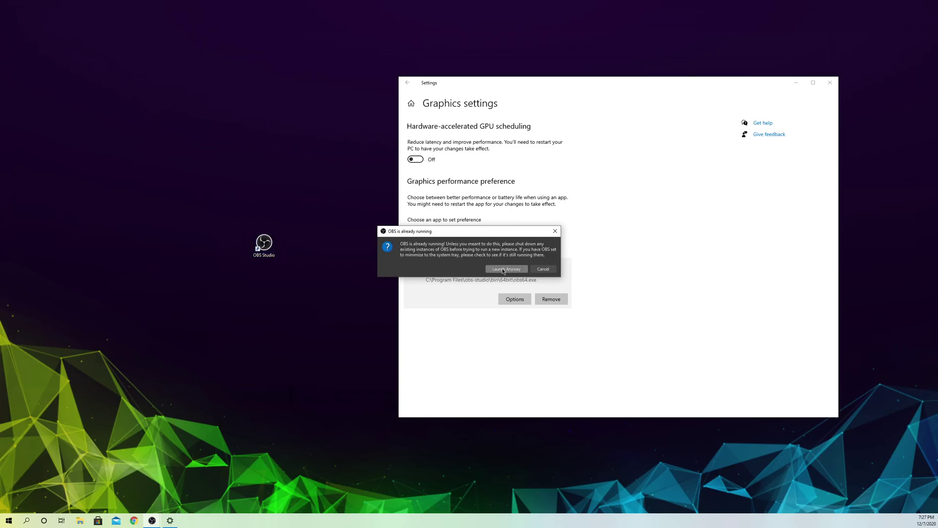
{"action": "left_click", "coordinate": [504, 269]}
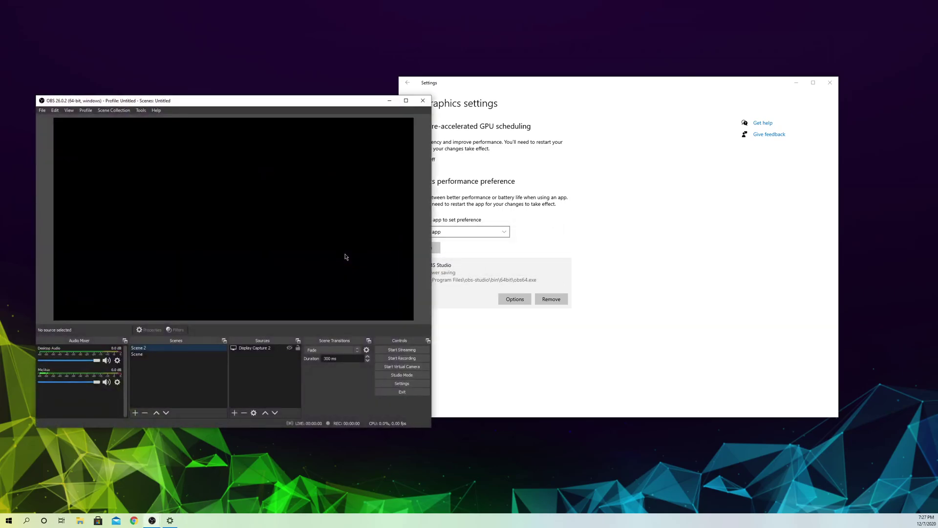
{"action": "left_click_drag", "start_coordinate": [235, 91], "coordinate": [233, 0]}
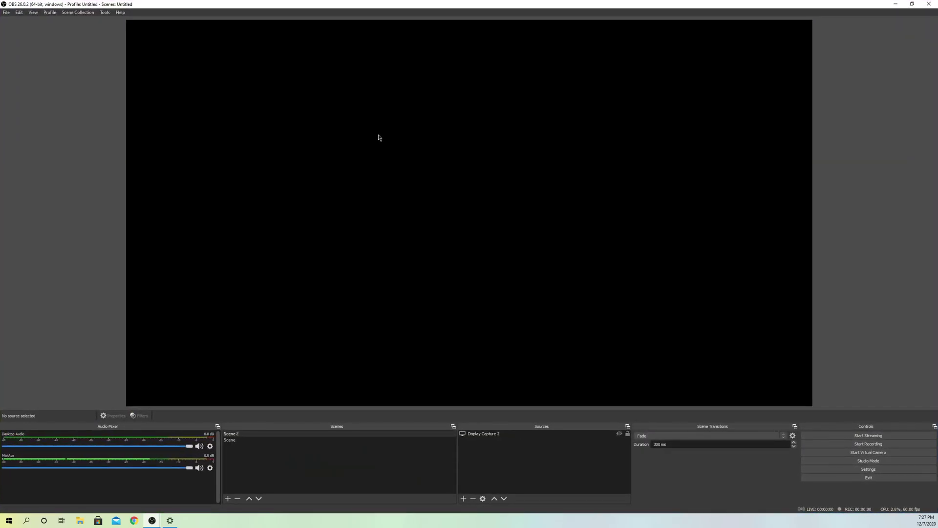
Remove the old Display Capture 2 source
{"action": "left_click", "coordinate": [501, 434]}
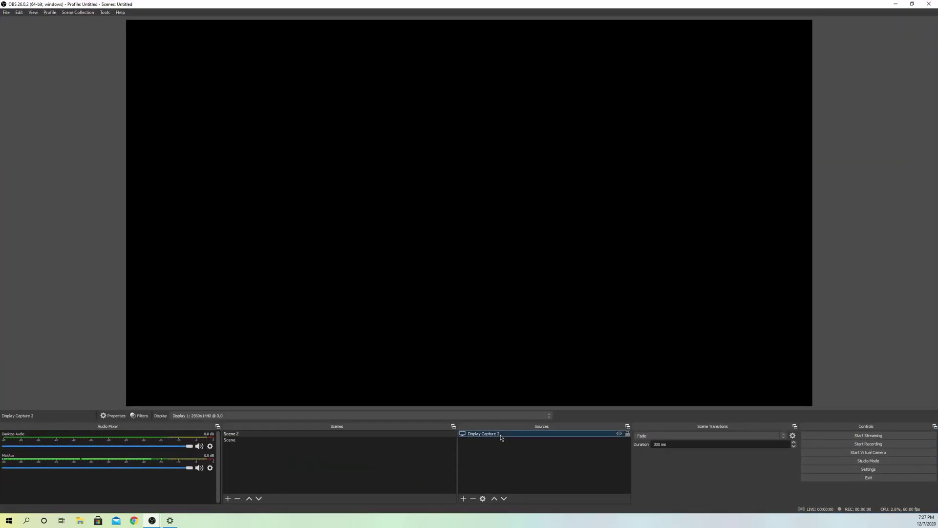
{"action": "left_click", "coordinate": [619, 434]}
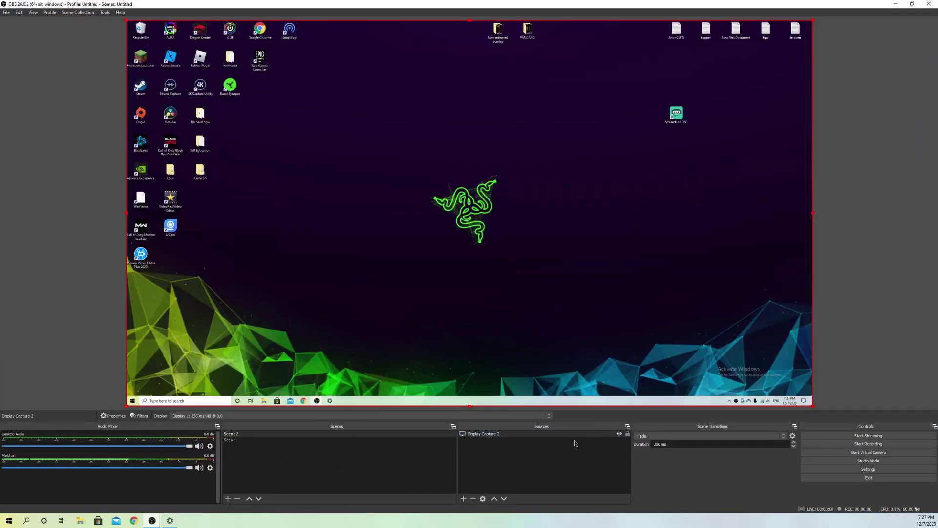
{"action": "right_click", "coordinate": [494, 437]}
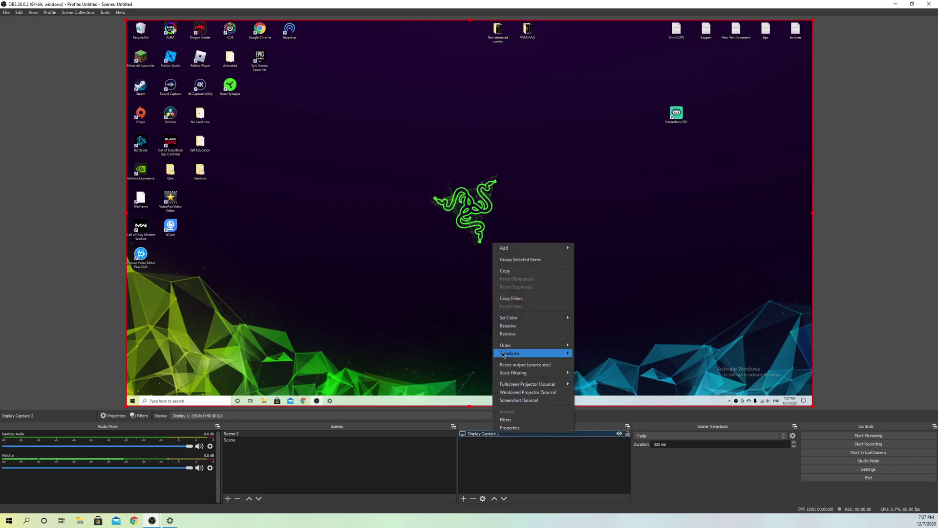
{"action": "left_click", "coordinate": [509, 335]}
{"action": "left_click", "coordinate": [495, 269]}
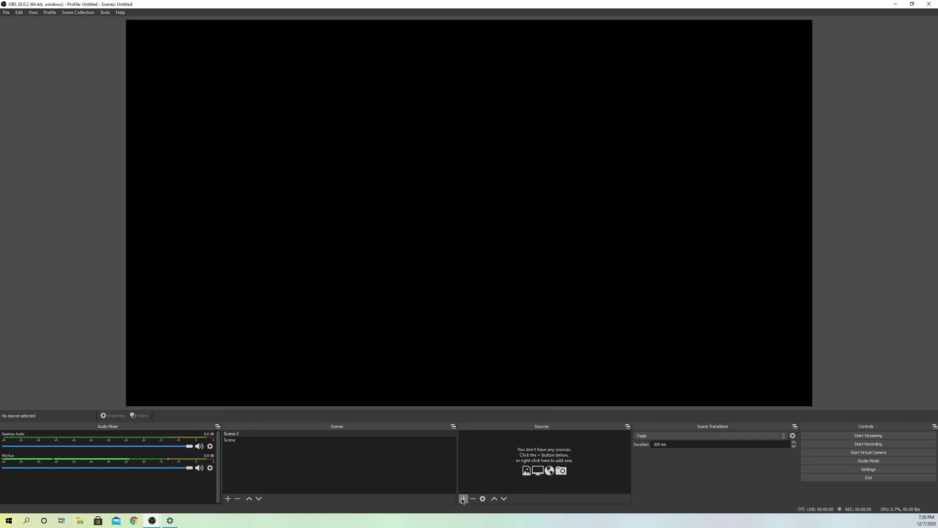
Add a new Display Capture source named Display Capture 2 with default properties
{"action": "left_click", "coordinate": [462, 498]}
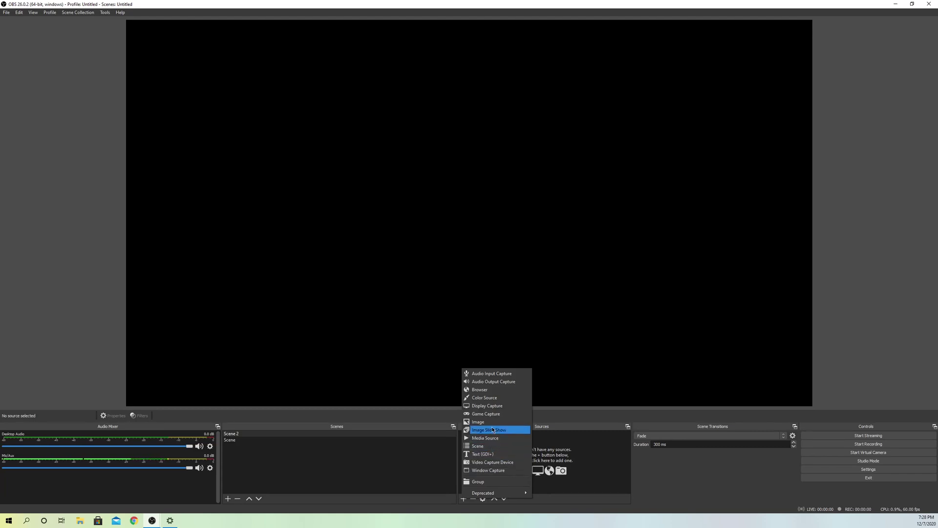
{"action": "left_click", "coordinate": [487, 405]}
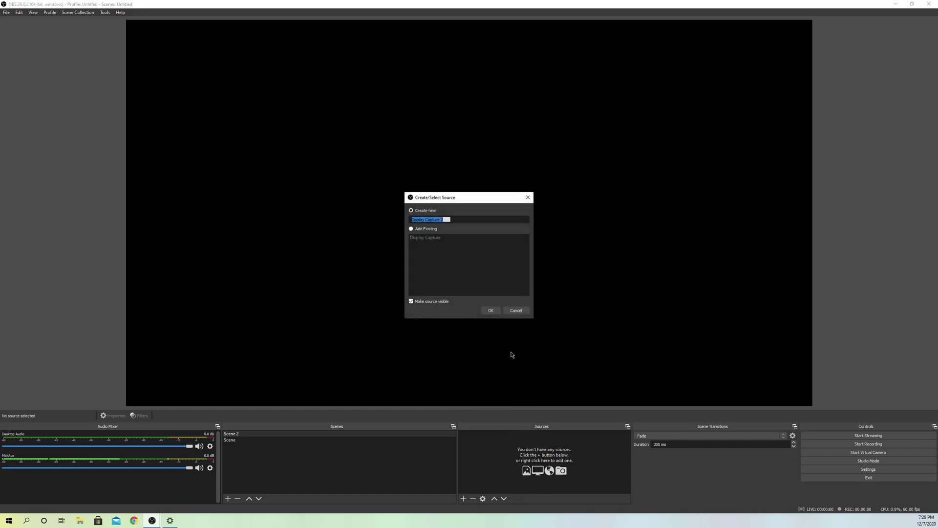
{"action": "left_click", "coordinate": [491, 310]}
{"action": "left_click", "coordinate": [559, 356]}
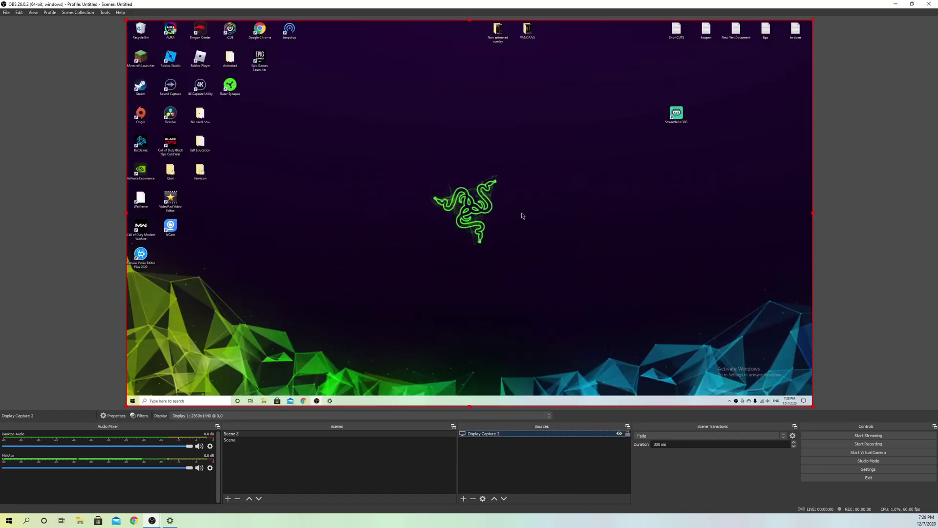
{"action": "left_click", "coordinate": [871, 102]}
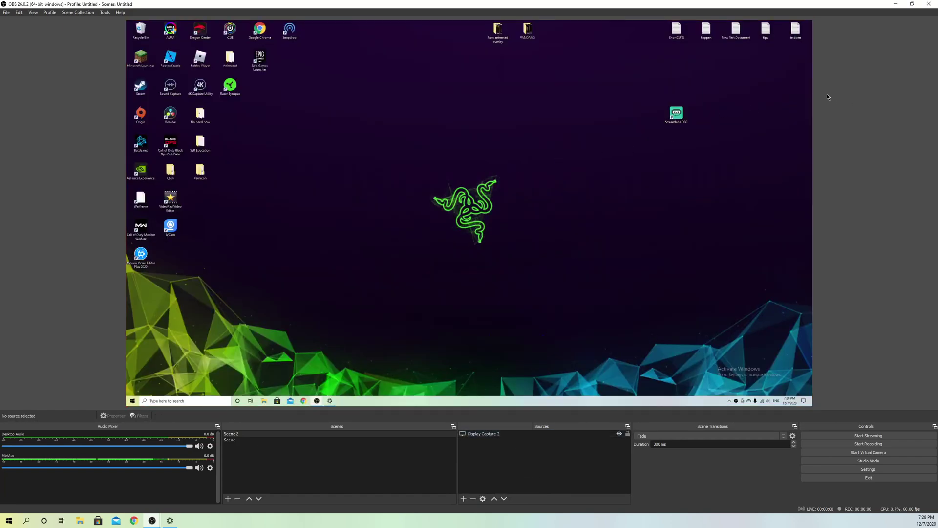
Close OBS, leave OBS Studio's graphics preference unchanged on Power saving, and close Windows Settings
{"action": "left_click_drag", "start_coordinate": [483, 4], "coordinate": [220, 77]}
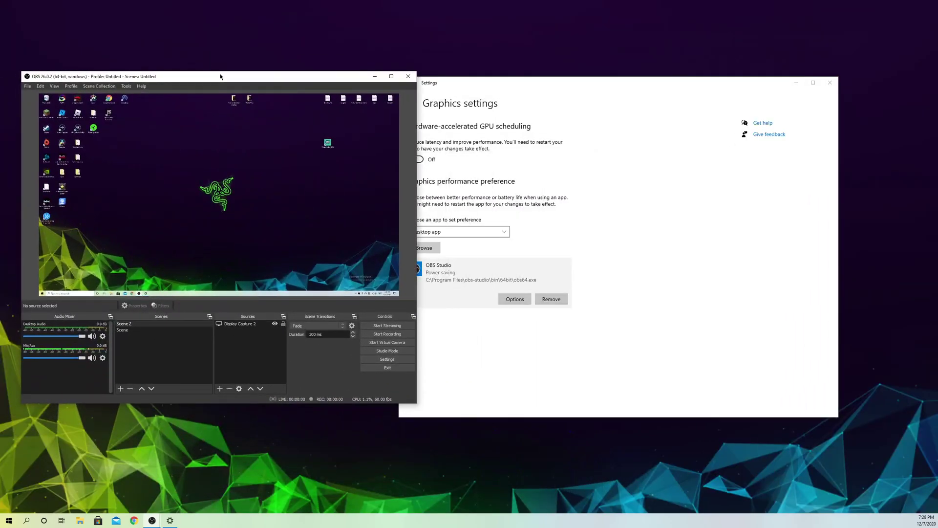
{"action": "left_click", "coordinate": [408, 77]}
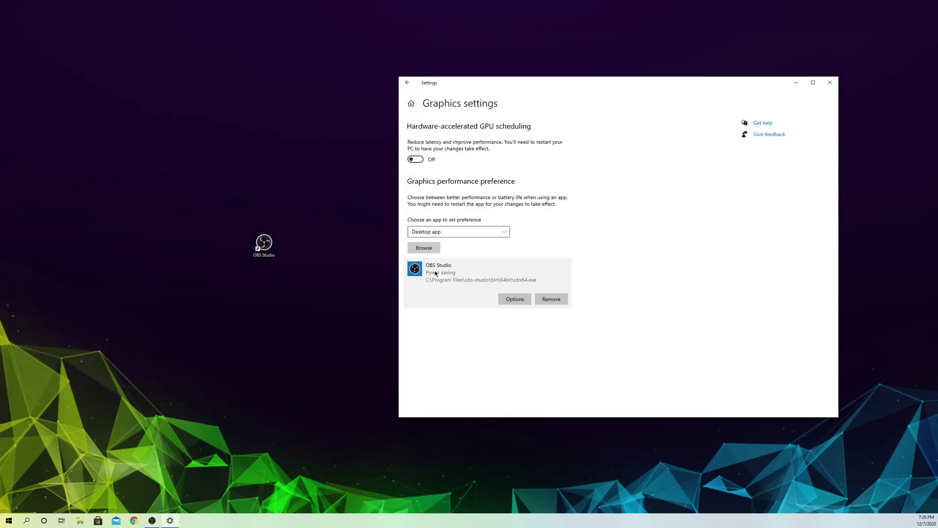
{"action": "left_click", "coordinate": [515, 300]}
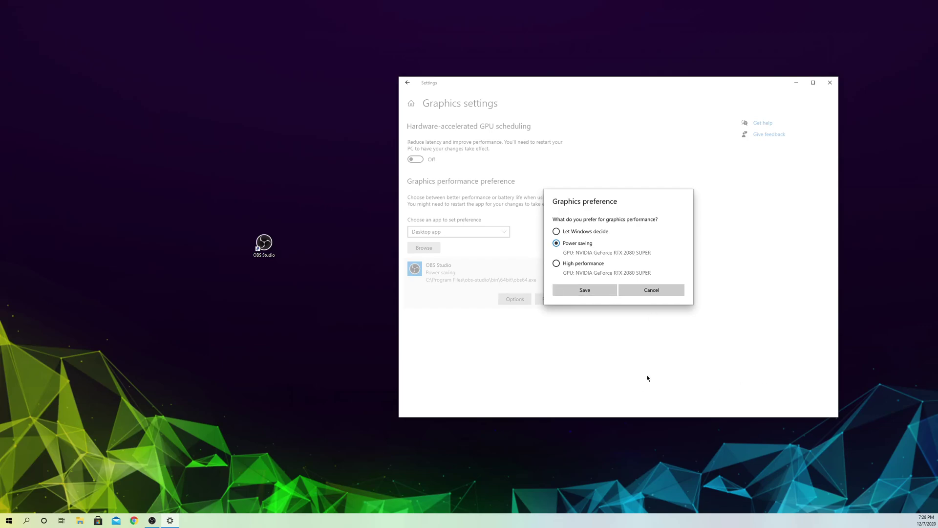
{"action": "left_click", "coordinate": [651, 289]}
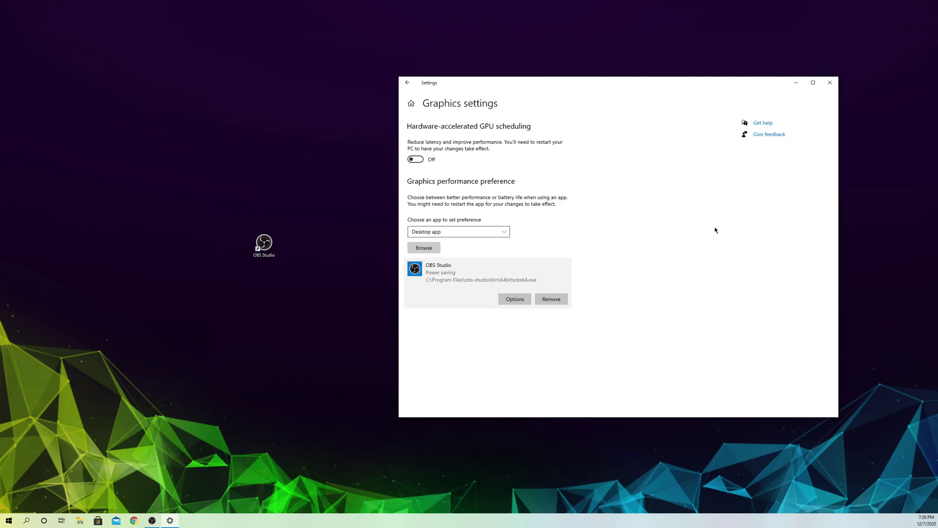
{"action": "left_click", "coordinate": [830, 82]}
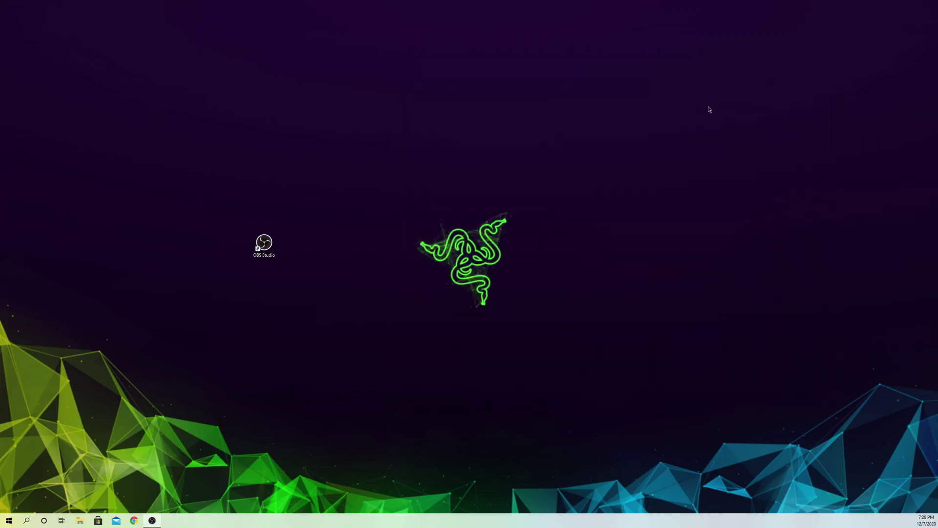
Relaunch OBS Studio from the desktop icon, maximize it, and open Settings
{"action": "double_click", "coordinate": [266, 248]}
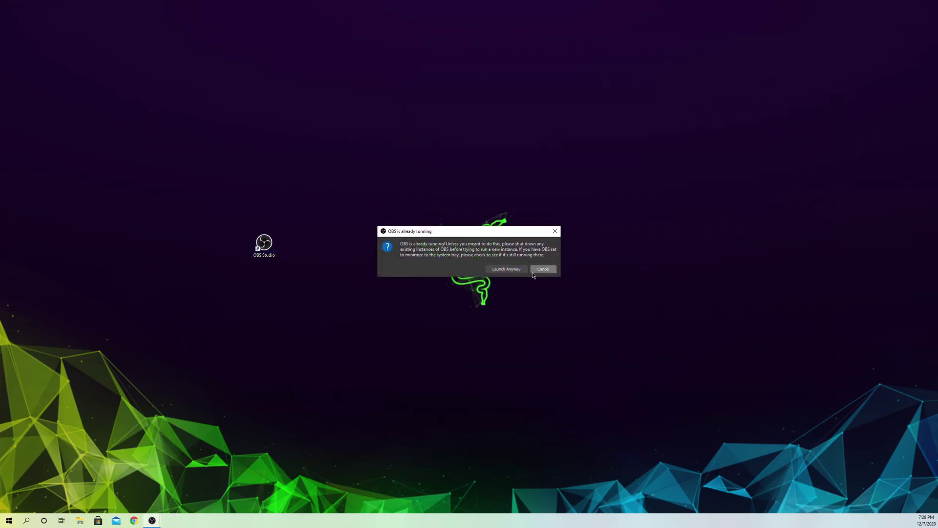
{"action": "left_click", "coordinate": [506, 270]}
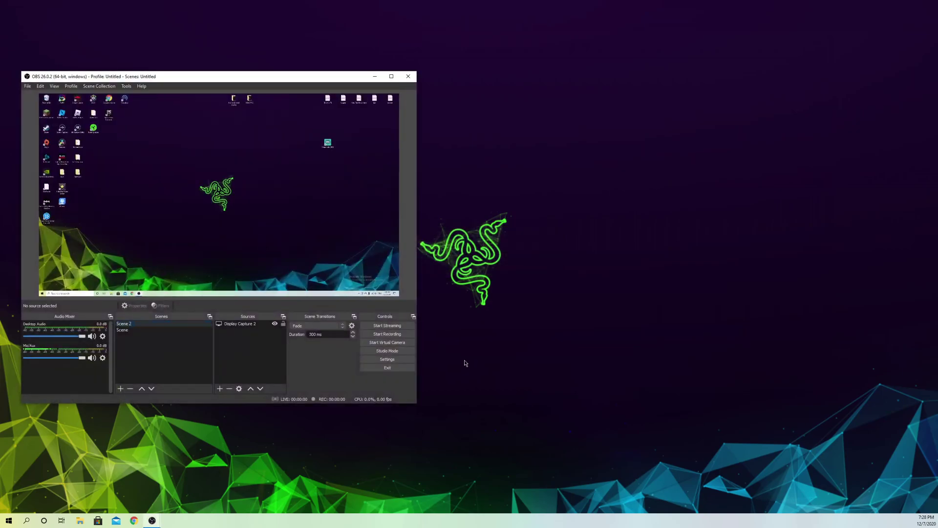
{"action": "left_click_drag", "start_coordinate": [303, 77], "coordinate": [315, 1]}
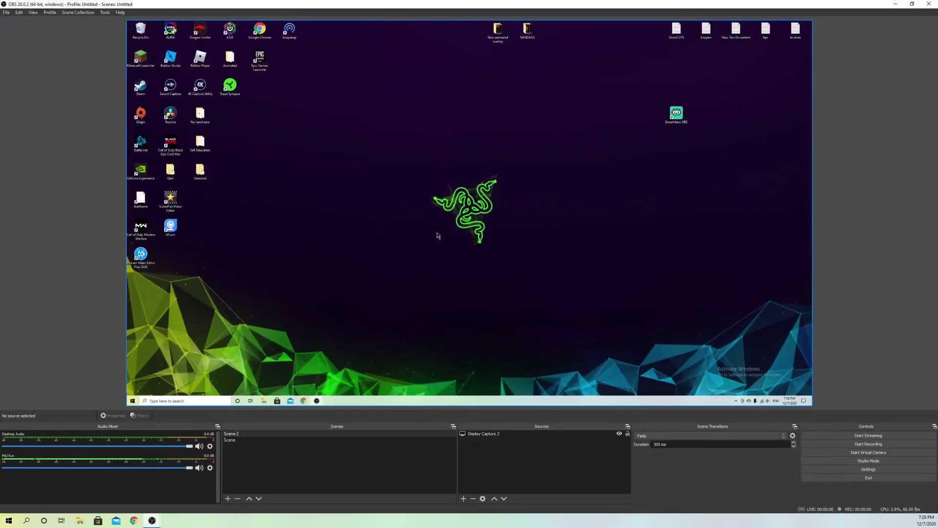
{"action": "left_click", "coordinate": [869, 469]}
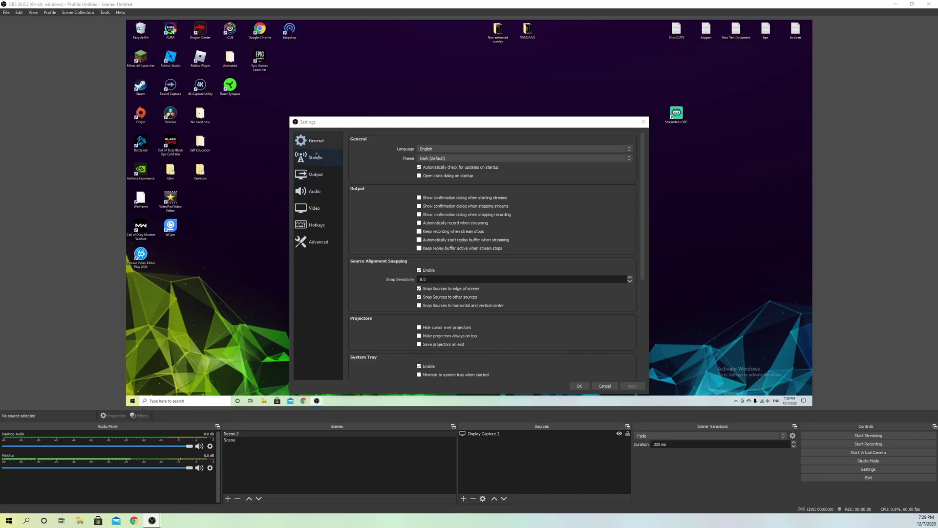
Open Output settings and keep the Advanced output mode
{"action": "left_click", "coordinate": [328, 178]}
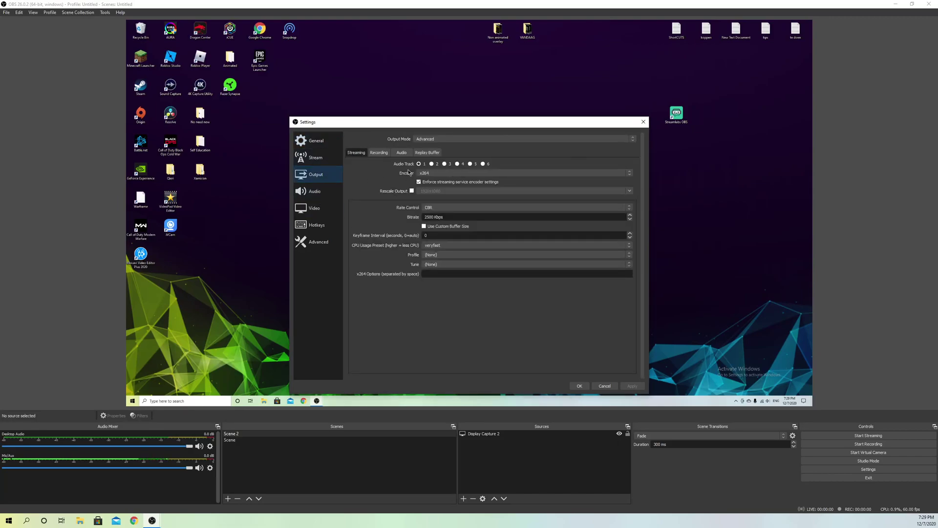
{"action": "left_click", "coordinate": [431, 139]}
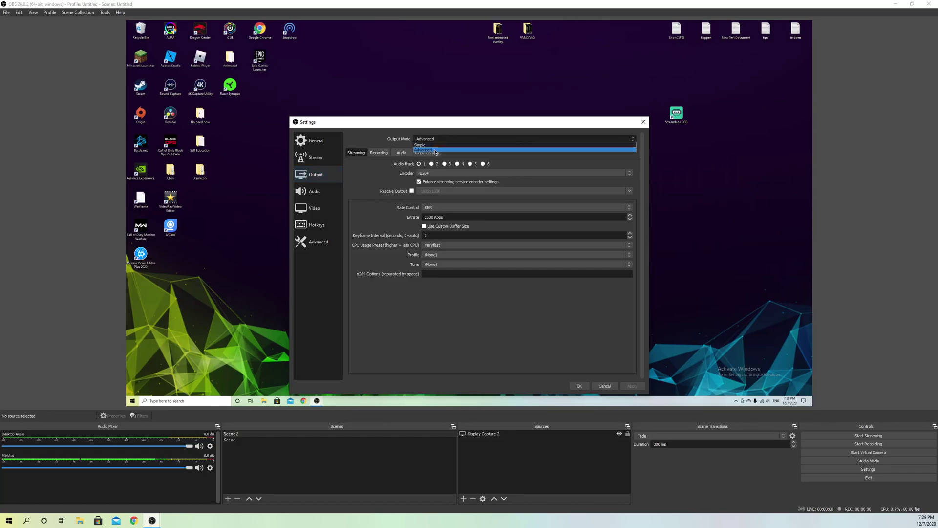
{"action": "left_click", "coordinate": [434, 149]}
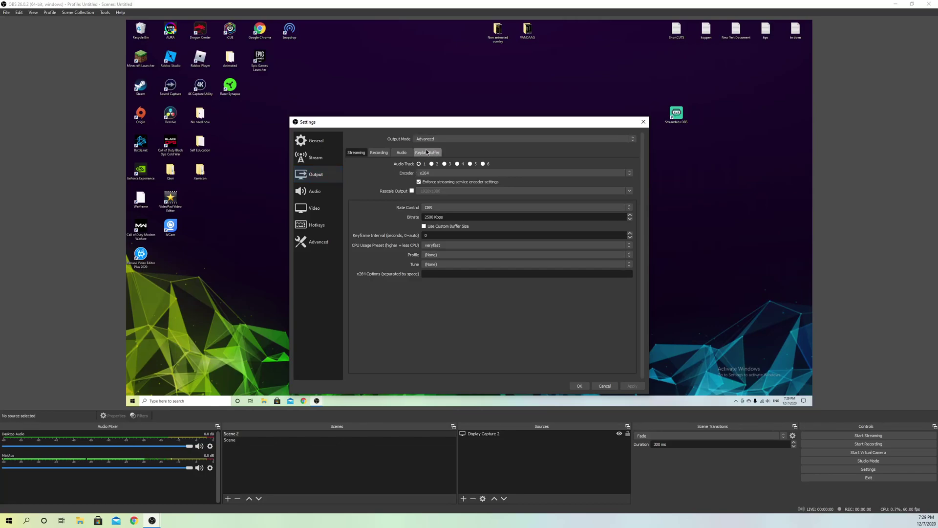
Check the Streaming tab's x264 encoder and the Recording tab, then close Settings
{"action": "left_click", "coordinate": [379, 153]}
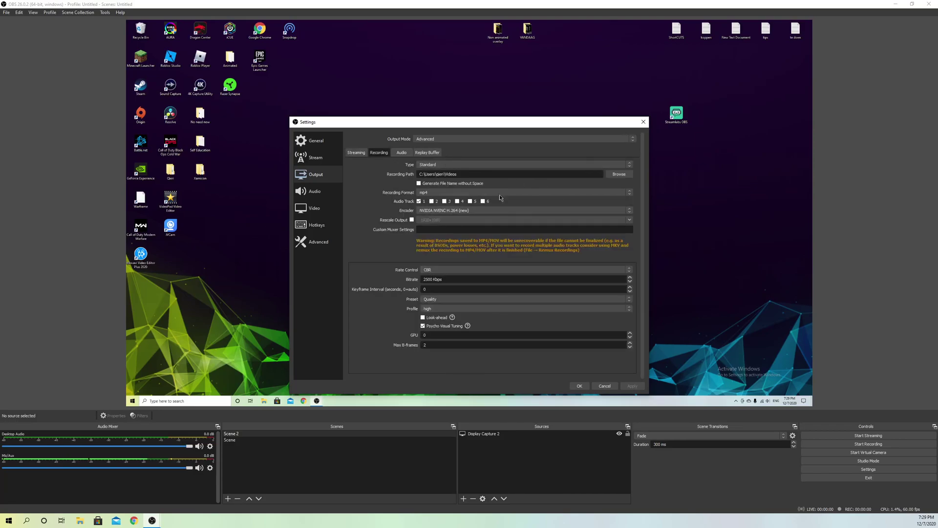
{"action": "left_click", "coordinate": [362, 155]}
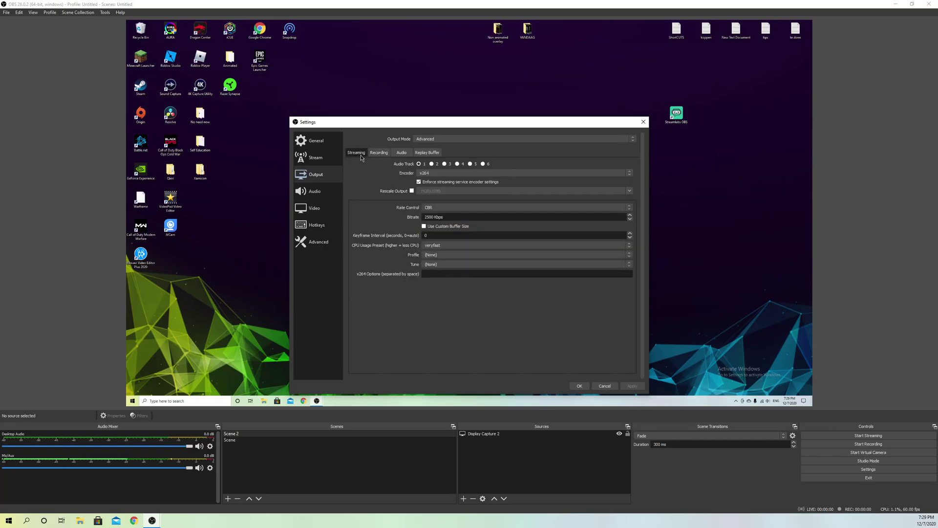
{"action": "left_click", "coordinate": [434, 174]}
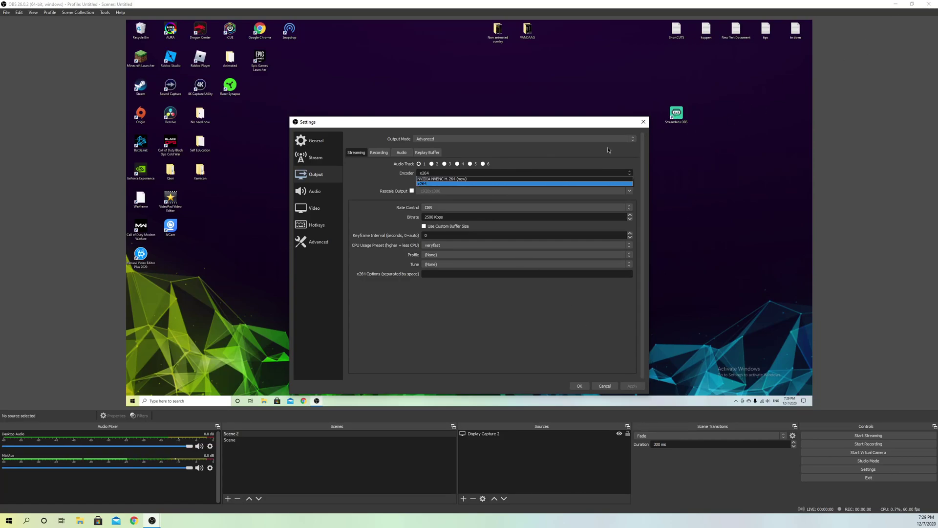
{"action": "left_click", "coordinate": [377, 180]}
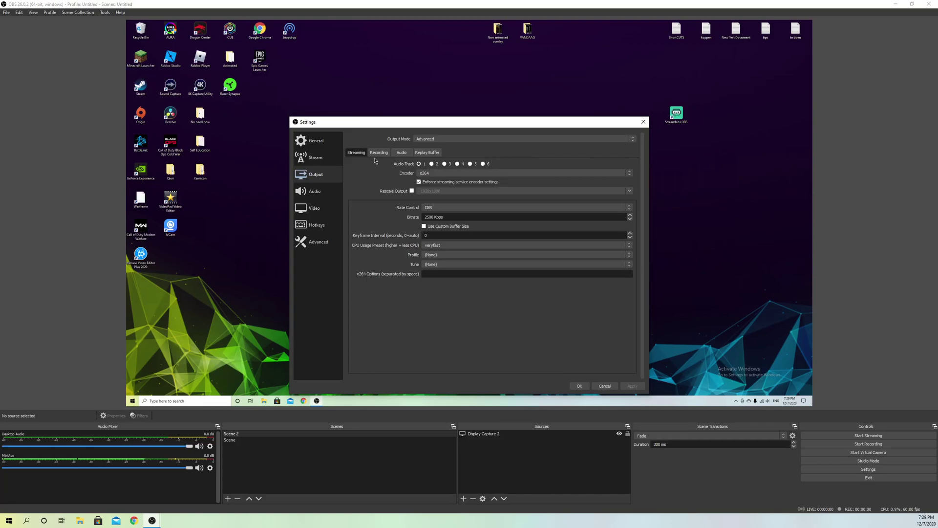
{"action": "left_click", "coordinate": [377, 154]}
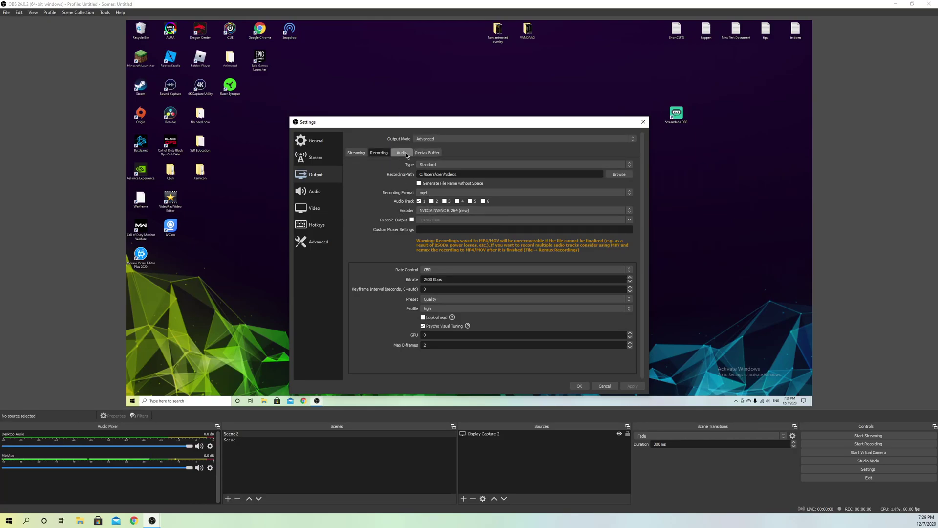
{"action": "left_click", "coordinate": [642, 122]}
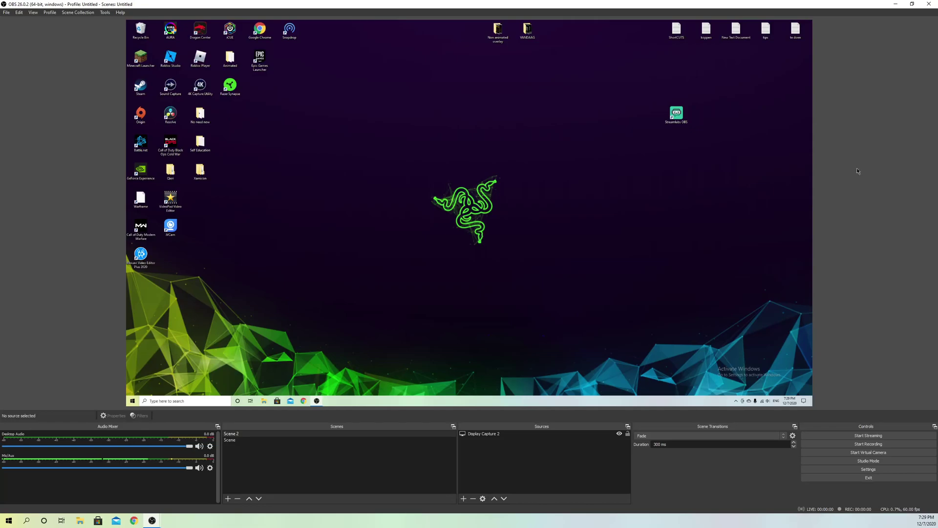
Select Display Capture 2, close OBS Studio, and open Windows search
{"action": "left_click", "coordinate": [411, 175]}
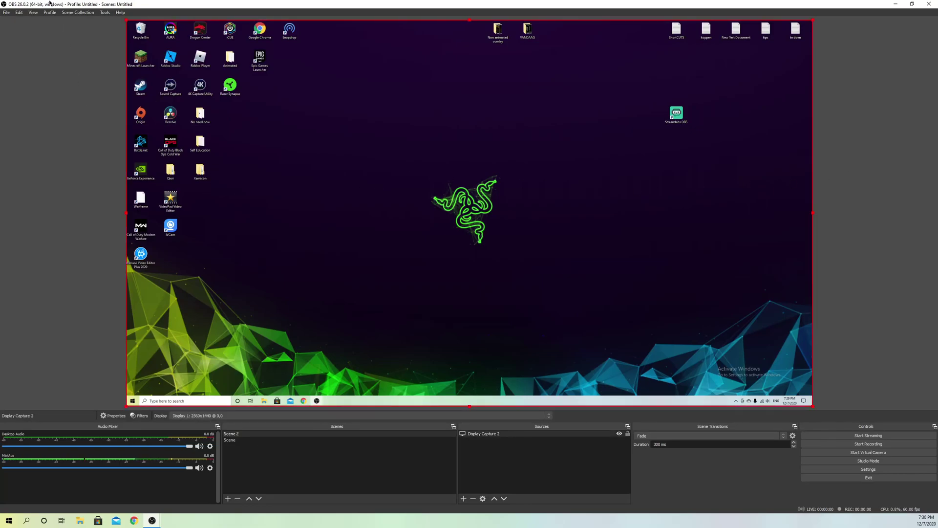
{"action": "left_click_drag", "start_coordinate": [59, 5], "coordinate": [469, 41]}
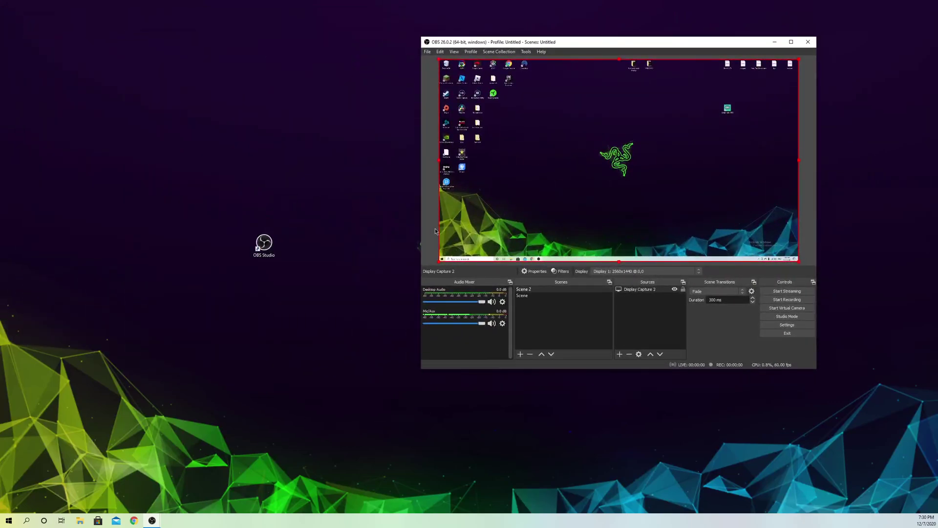
{"action": "left_click", "coordinate": [808, 43]}
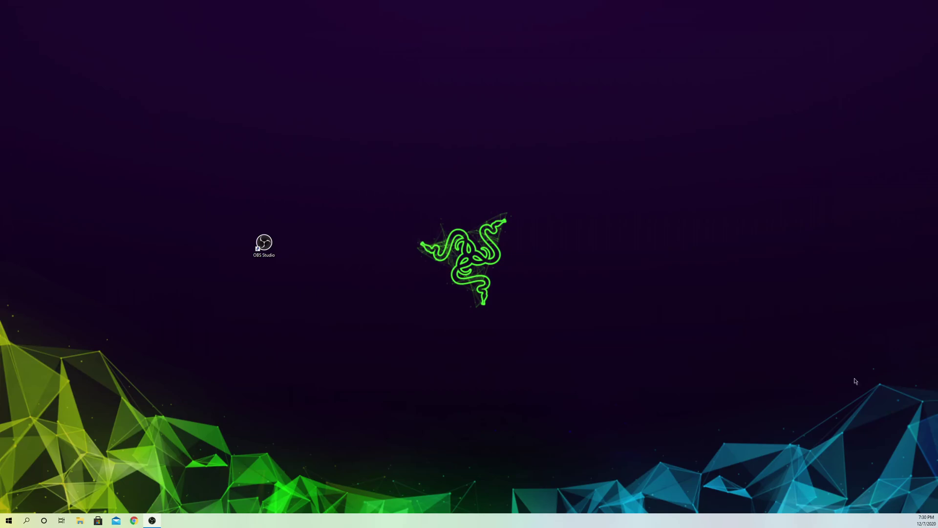
{"action": "left_click", "coordinate": [25, 522]}
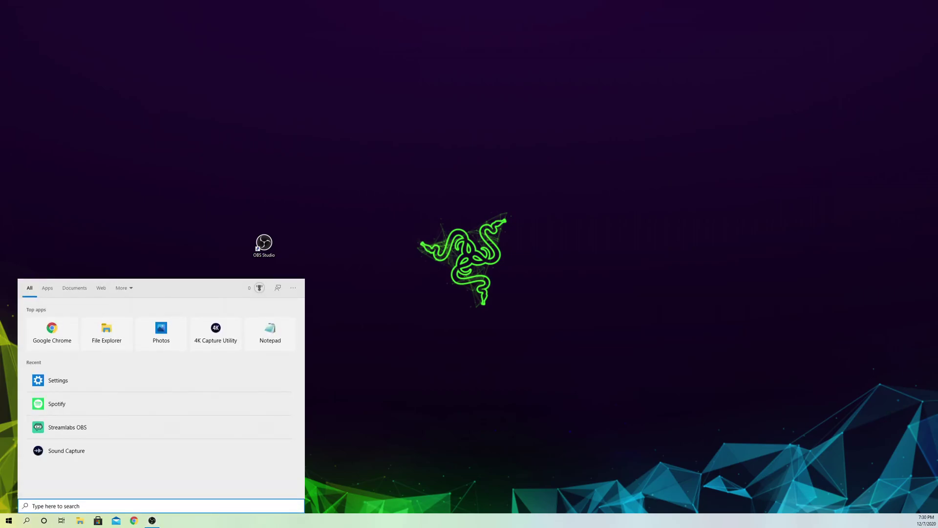
Launch Device Manager from Windows Search and drag its window to the screen centre
{"action": "key", "text": "Escape"}
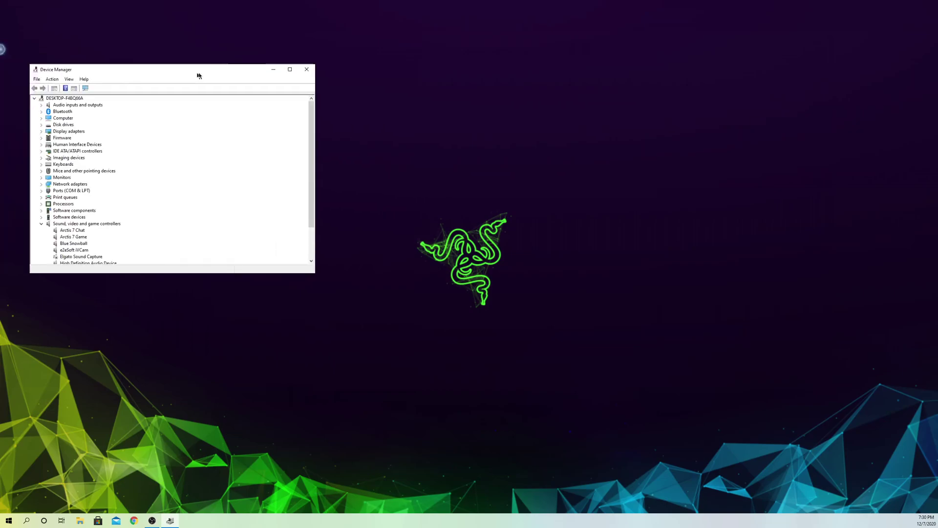
{"action": "left_click_drag", "start_coordinate": [199, 73], "coordinate": [520, 67]}
Maximize the Device Manager window, then restore it to a small centred window
{"action": "left_click", "coordinate": [27, 521]}
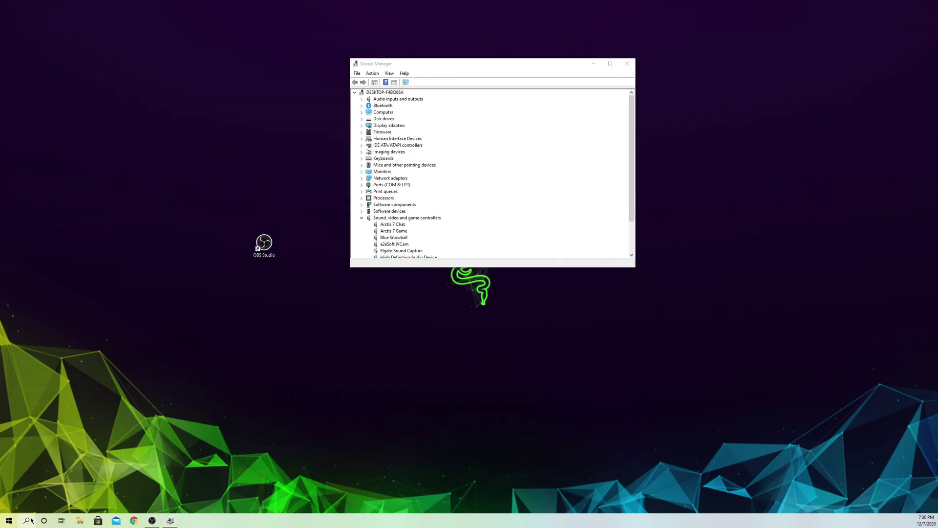
{"action": "left_click", "coordinate": [264, 244]}
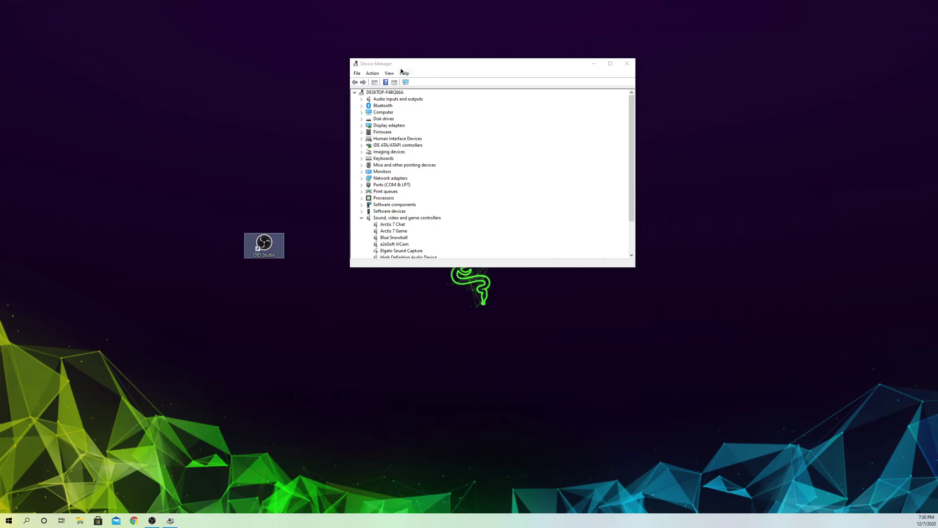
{"action": "left_click_drag", "start_coordinate": [401, 71], "coordinate": [292, 2]}
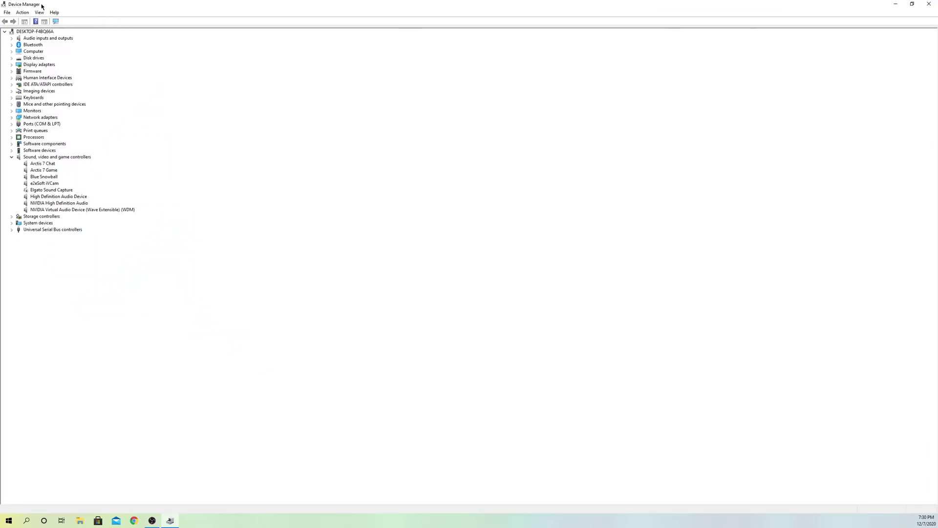
{"action": "left_click_drag", "start_coordinate": [26, 6], "coordinate": [394, 142]}
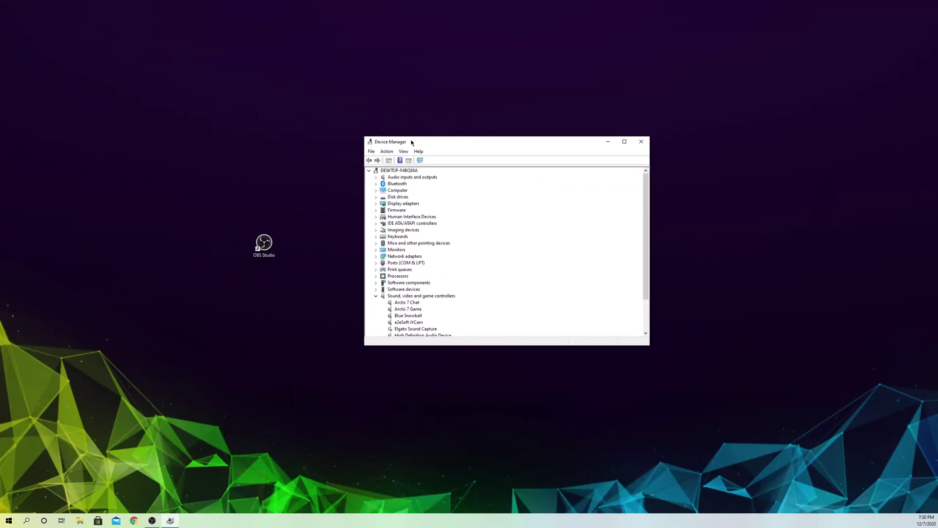
Expand Display adapters and open the NVIDIA GeForce RTX 2080 SUPER properties
{"action": "left_click", "coordinate": [403, 205]}
{"action": "double_click", "coordinate": [404, 205]}
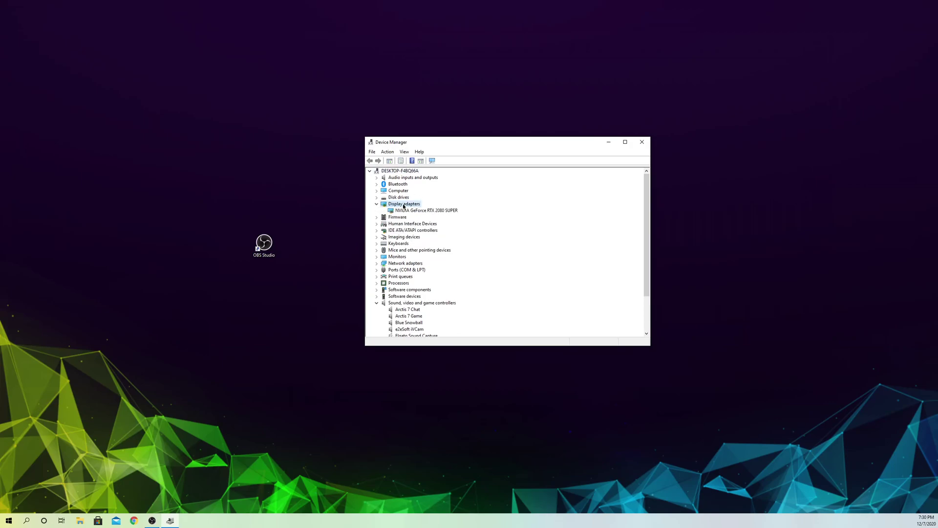
{"action": "left_click", "coordinate": [401, 212]}
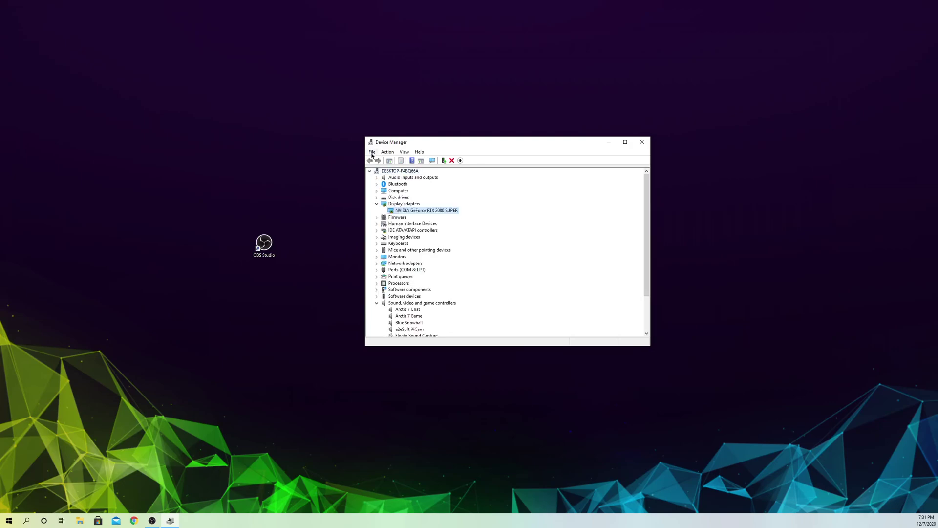
{"action": "double_click", "coordinate": [422, 211]}
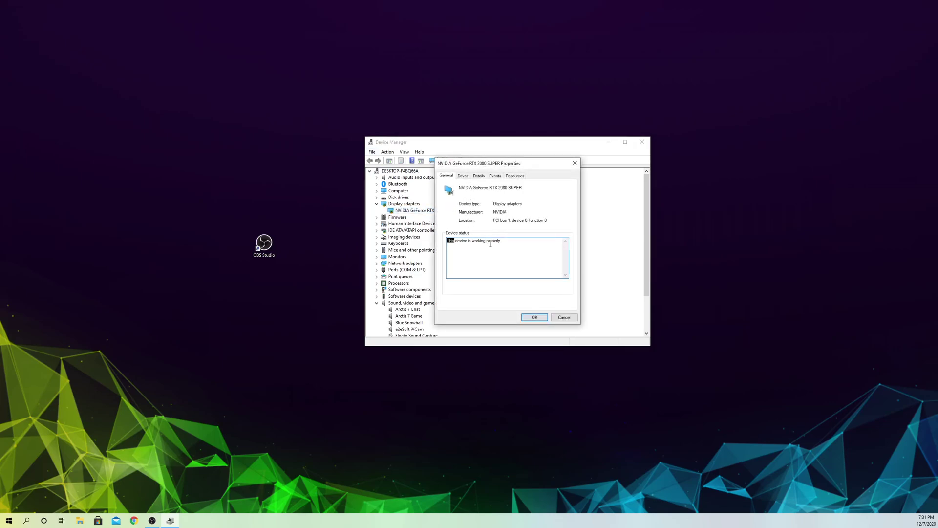
Check the RTX 2080 SUPER Driver tab, cancel the driver update, and close Properties
{"action": "left_click", "coordinate": [468, 178]}
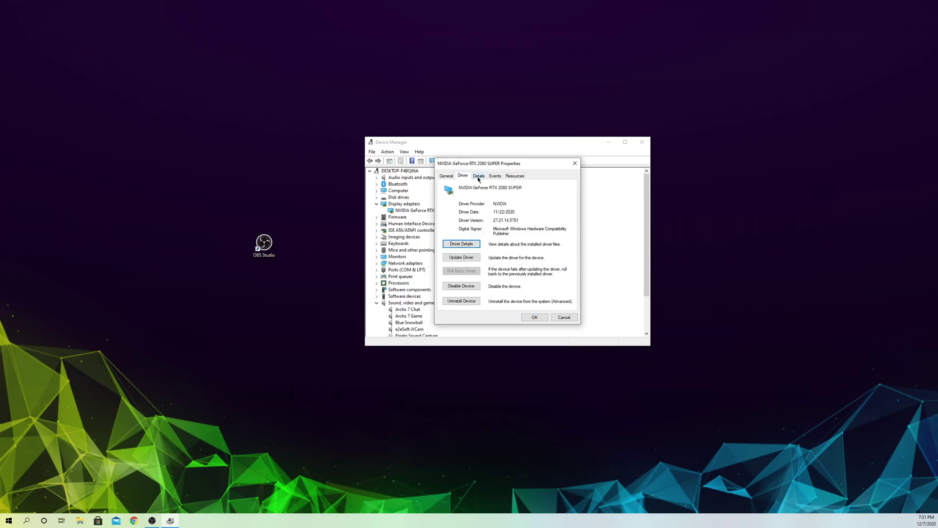
{"action": "left_click", "coordinate": [460, 259]}
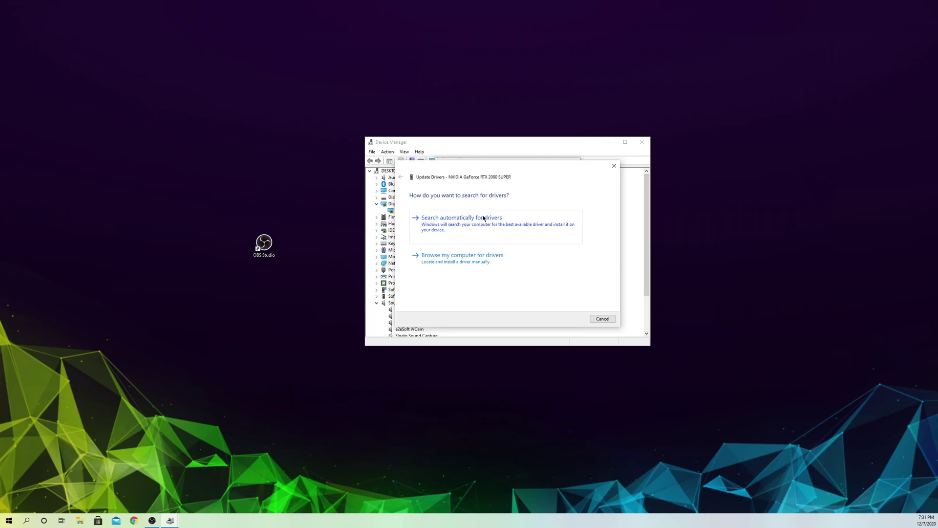
{"action": "left_click", "coordinate": [614, 166]}
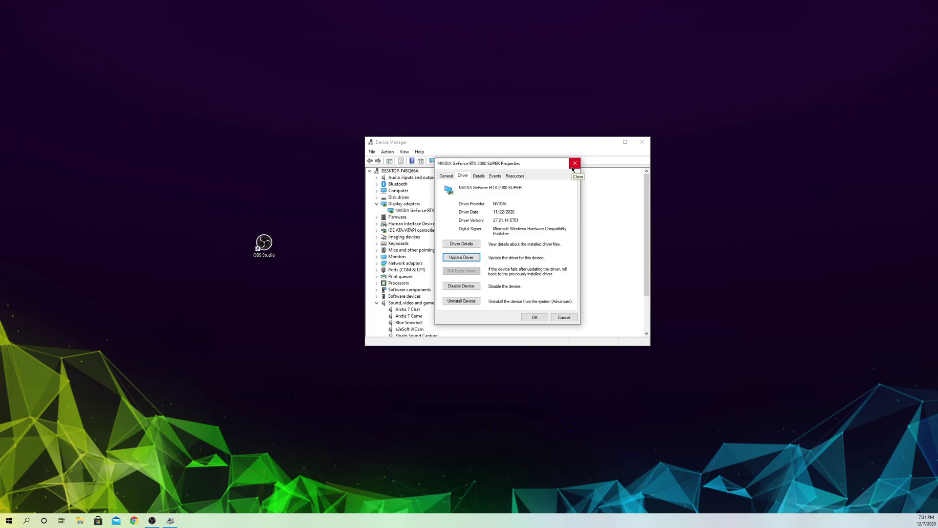
{"action": "left_click", "coordinate": [574, 164]}
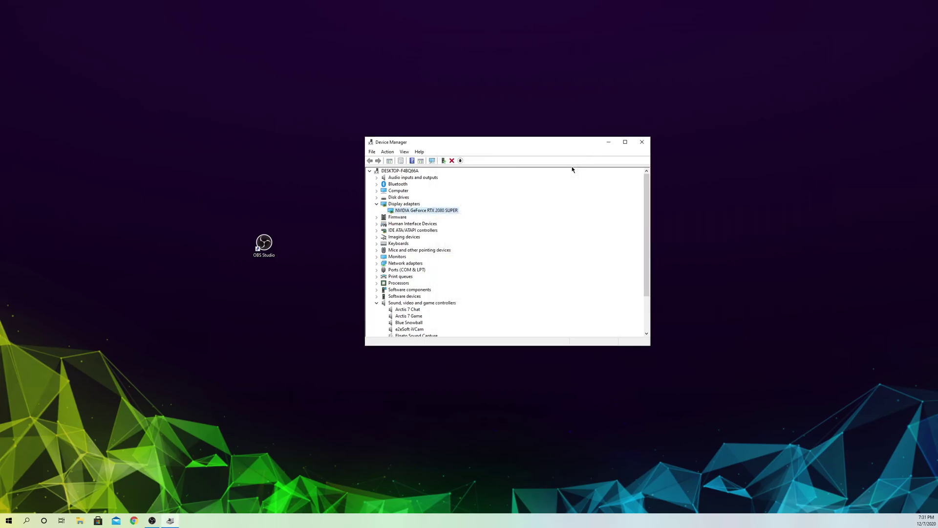
Close Device Manager, relaunch OBS past the already-running warning, then close the OBS window
{"action": "left_click", "coordinate": [642, 142]}
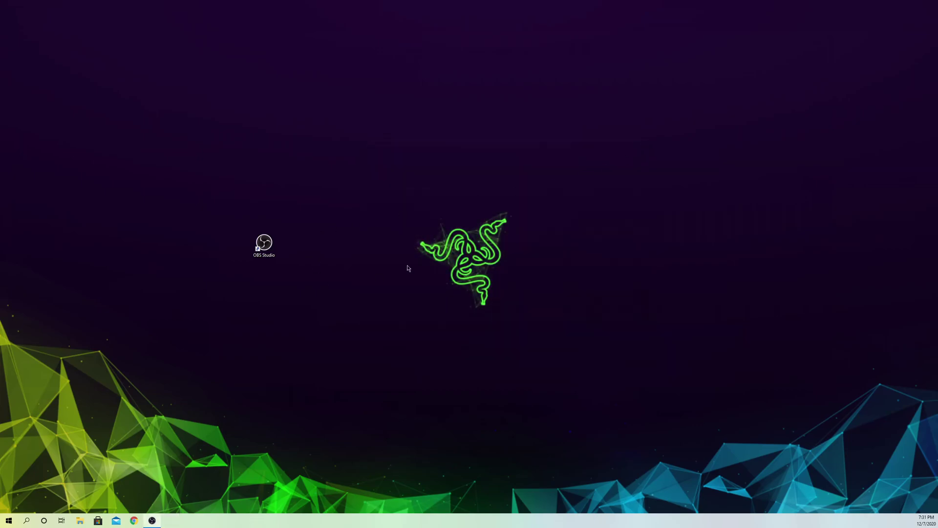
{"action": "double_click", "coordinate": [268, 241]}
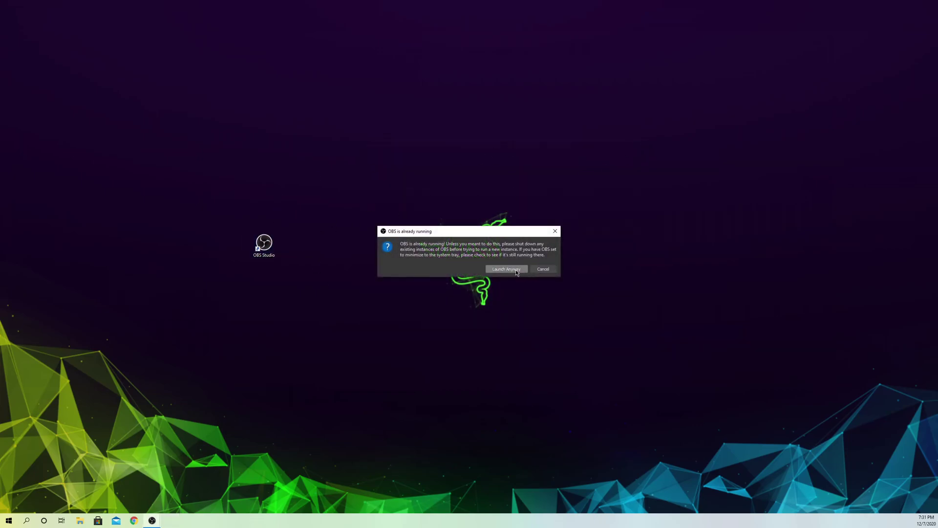
{"action": "left_click", "coordinate": [543, 270]}
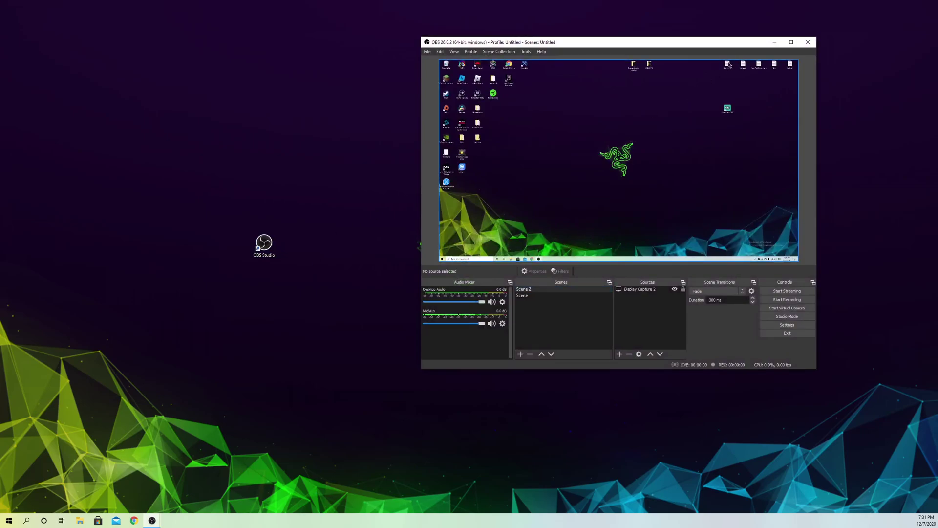
{"action": "left_click", "coordinate": [807, 42]}
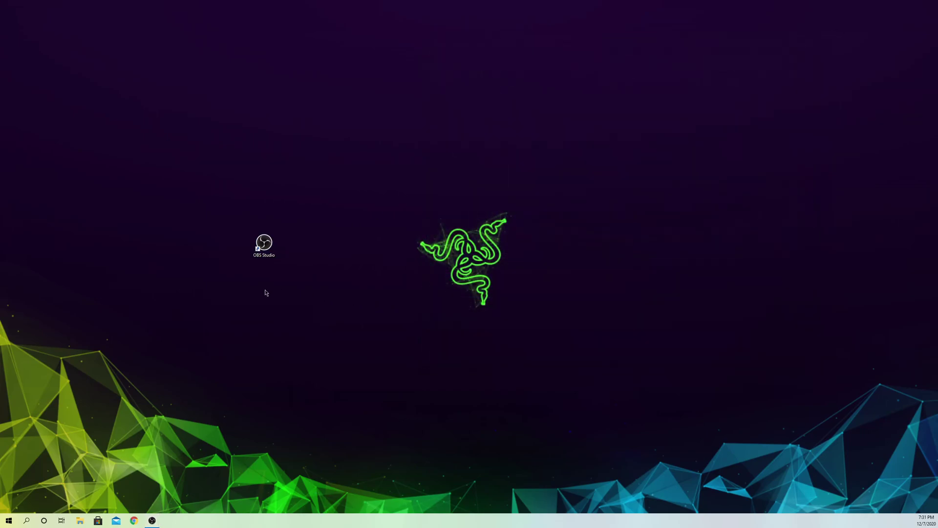
Run OBS Studio as administrator from its desktop shortcut, choosing Launch Anyway
{"action": "right_click", "coordinate": [261, 252]}
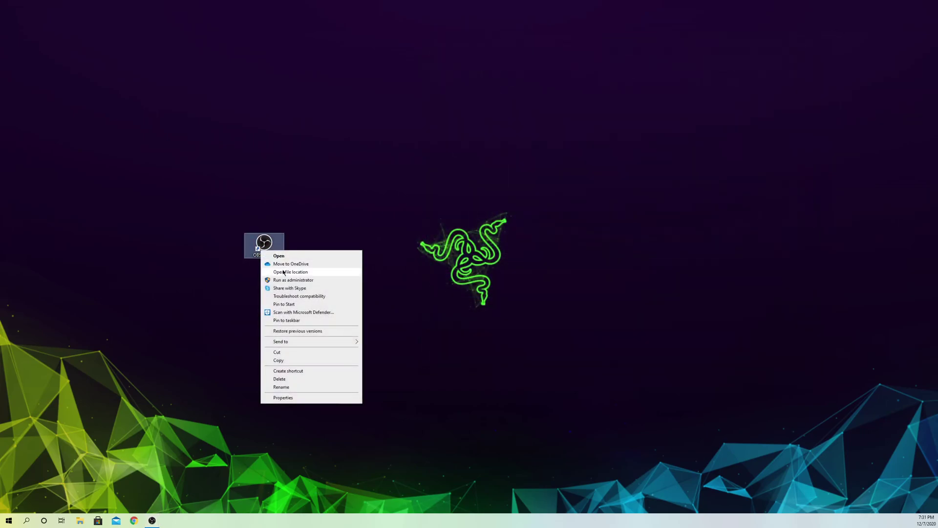
{"action": "left_click", "coordinate": [299, 281]}
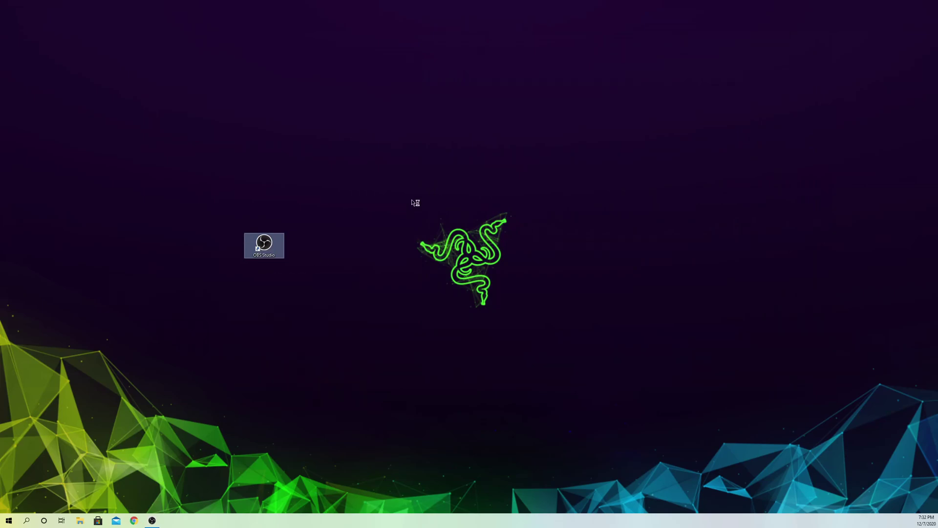
{"action": "left_click", "coordinate": [505, 269]}
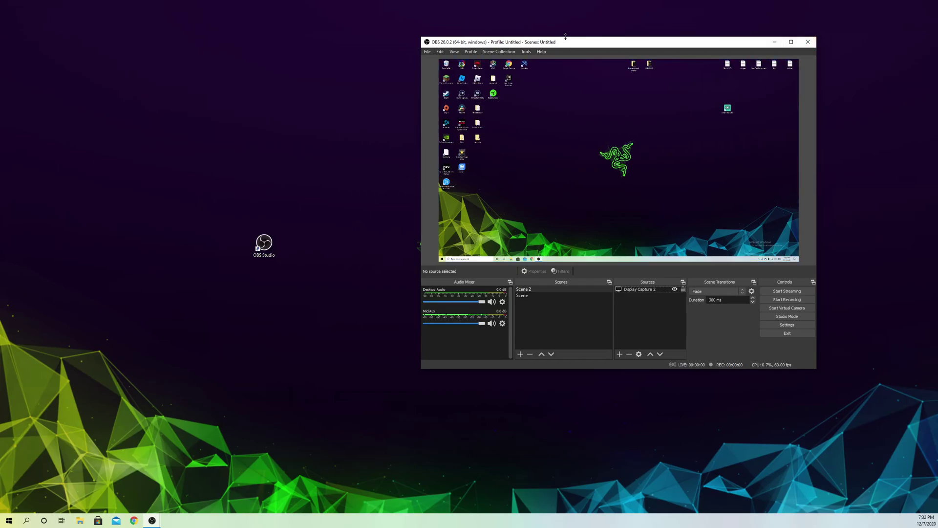
Maximize the OBS window and nudge the Display Capture 2 source back into place
{"action": "left_click_drag", "start_coordinate": [559, 45], "coordinate": [374, 108]}
{"action": "double_click", "coordinate": [374, 106]}
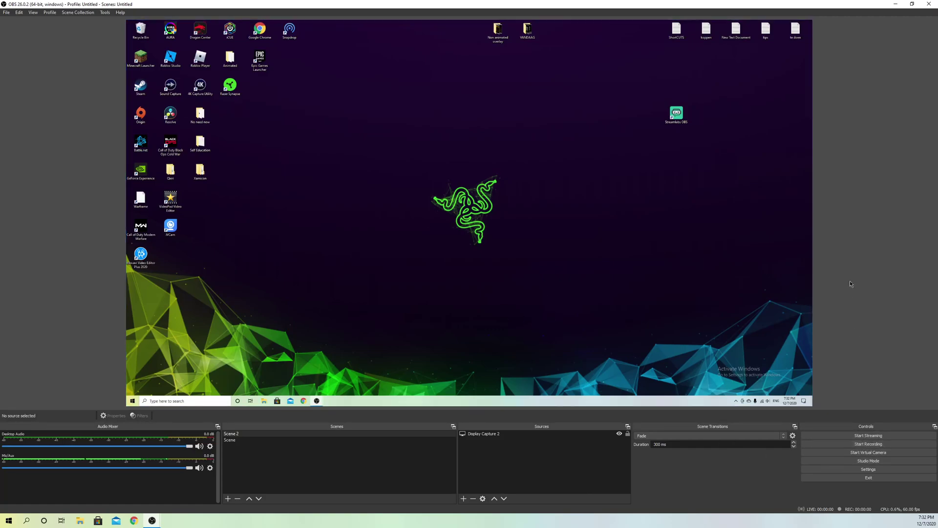
{"action": "left_click", "coordinate": [315, 253]}
{"action": "mouse_move", "coordinate": [285, 125]}
{"action": "left_mouse_down"}
{"action": "mouse_move", "coordinate": [473, 130]}
{"action": "mouse_move", "coordinate": [362, 151]}
{"action": "mouse_move", "coordinate": [284, 124]}
{"action": "left_mouse_up"}
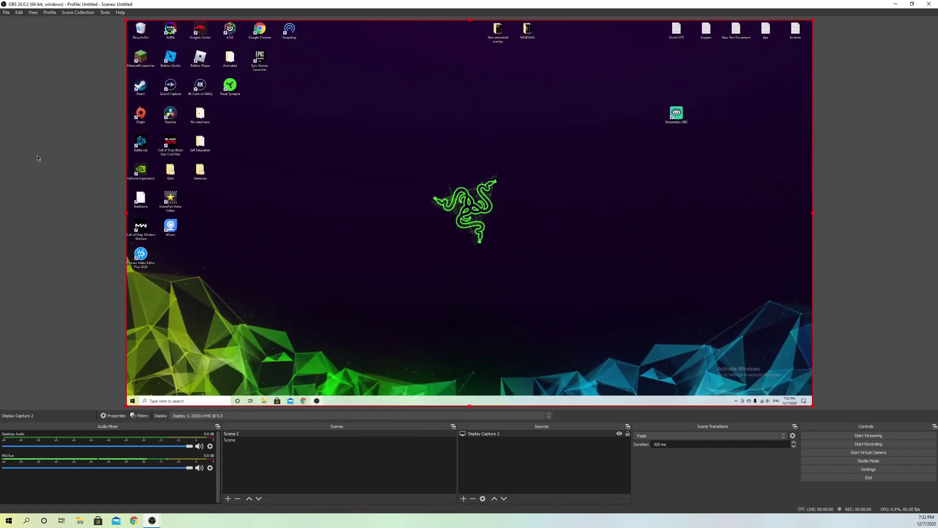
{"action": "left_click", "coordinate": [59, 152]}
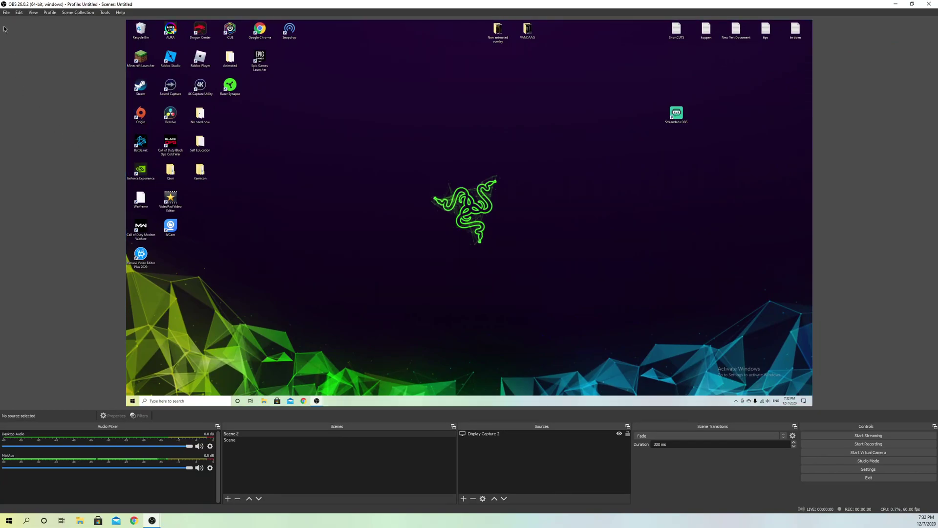
{"action": "left_click", "coordinate": [76, 13]}
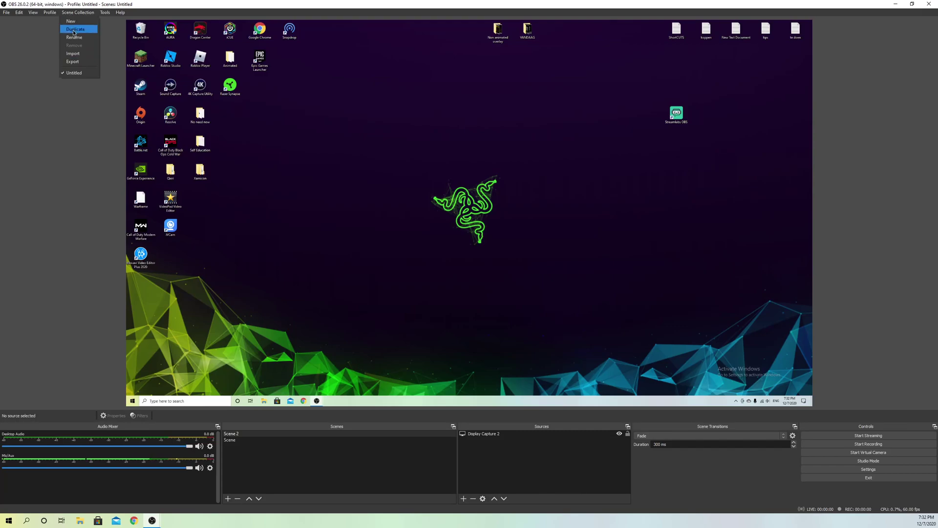
{"action": "left_click", "coordinate": [74, 62]}
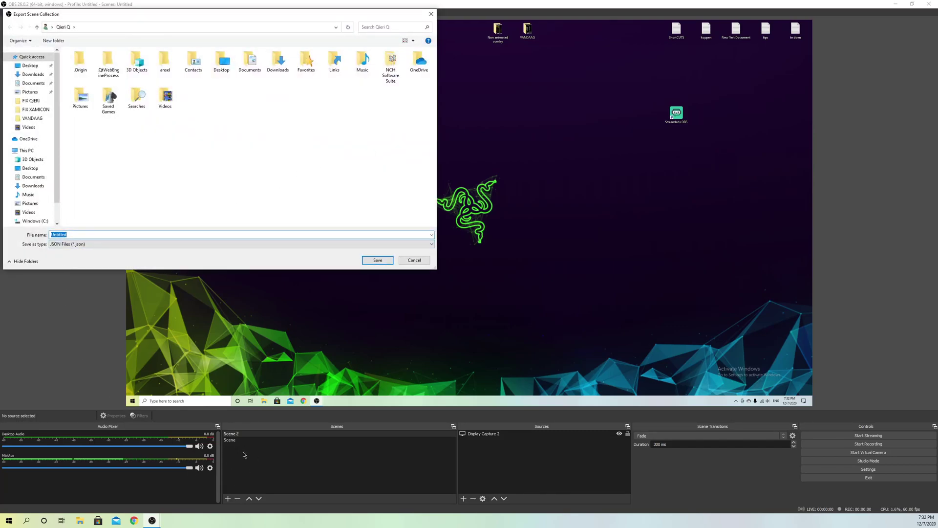
{"action": "type", "text": "DSDDDS"}
{"action": "left_click", "coordinate": [432, 15]}
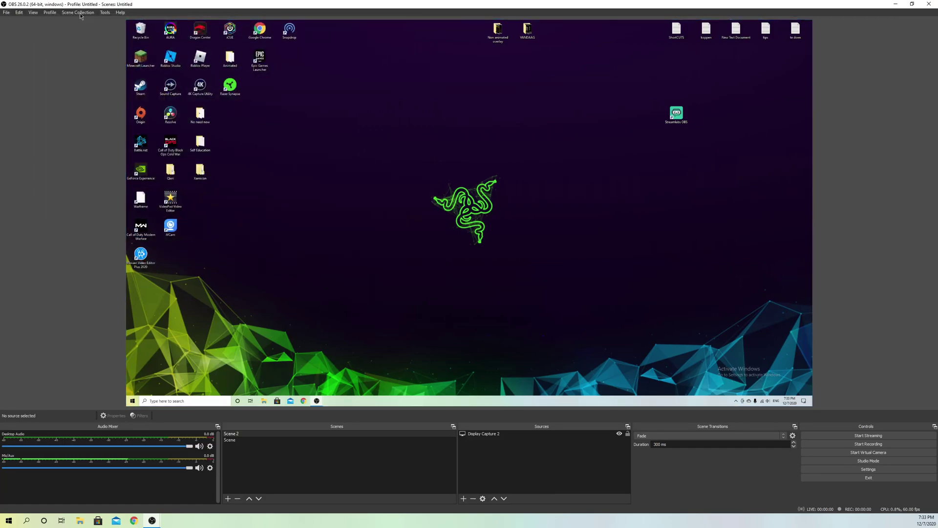
{"action": "left_click", "coordinate": [80, 15]}
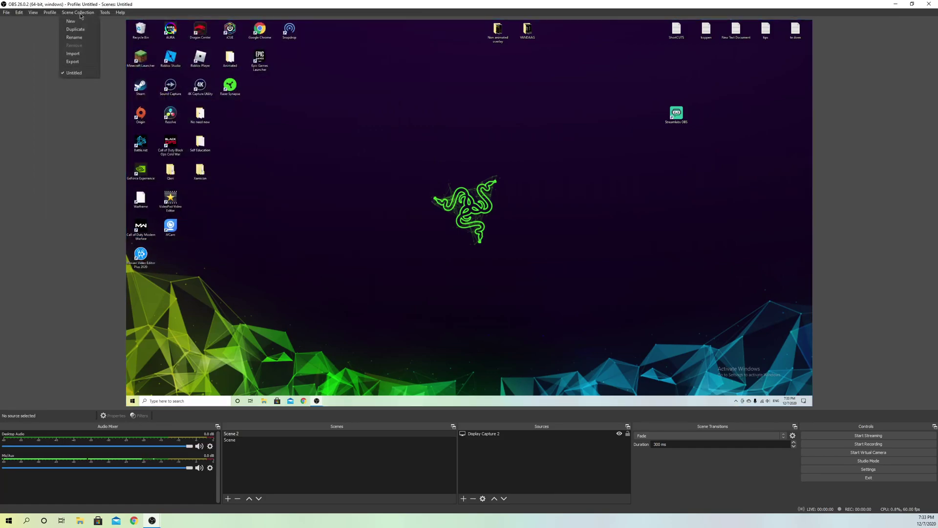
{"action": "left_click", "coordinate": [72, 54]}
{"action": "left_click", "coordinate": [587, 327]}
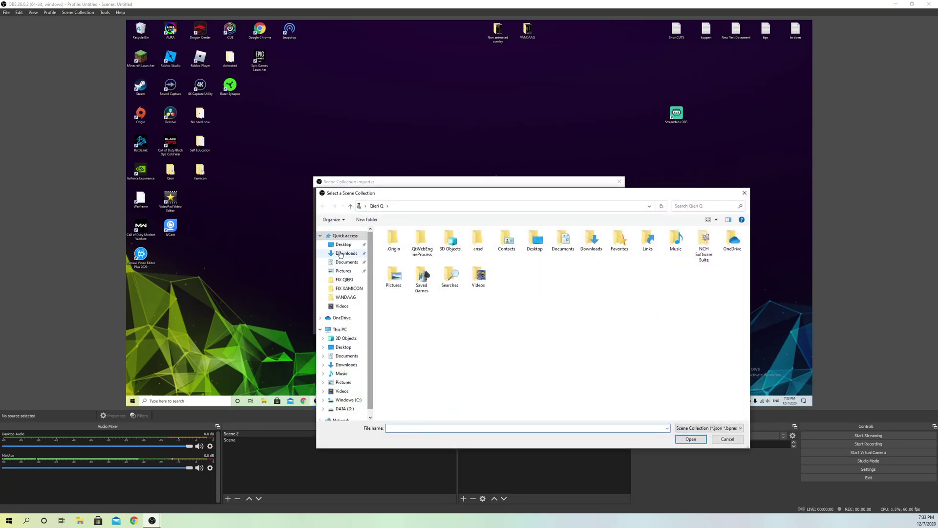
{"action": "left_click", "coordinate": [745, 193]}
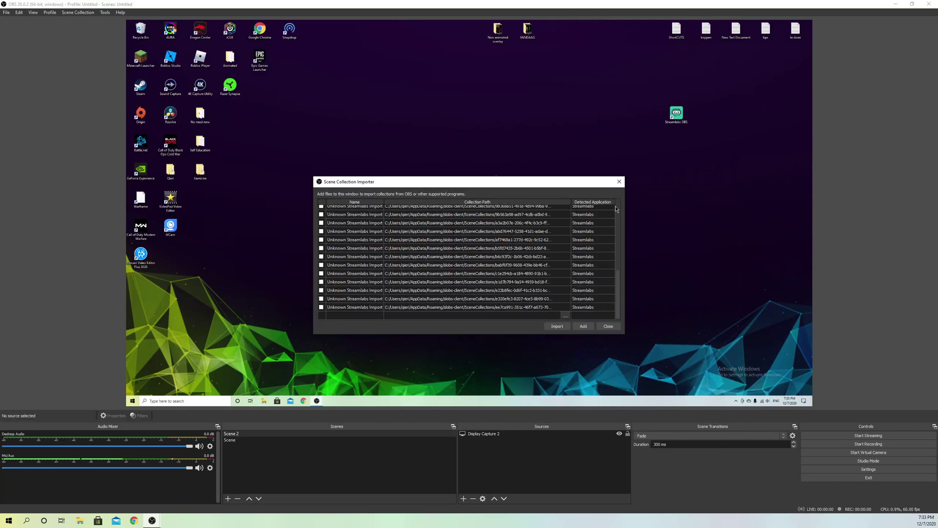
{"action": "left_click", "coordinate": [619, 181]}
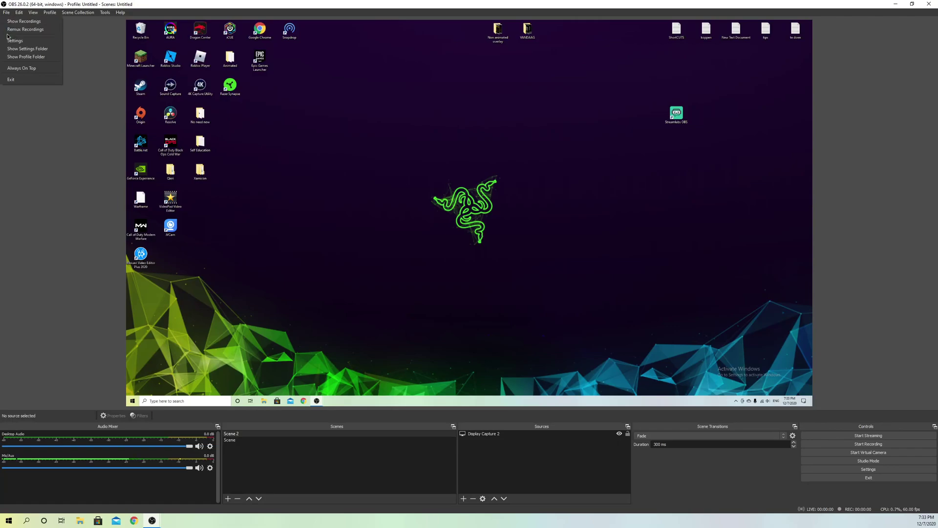
{"action": "left_click", "coordinate": [53, 49]}
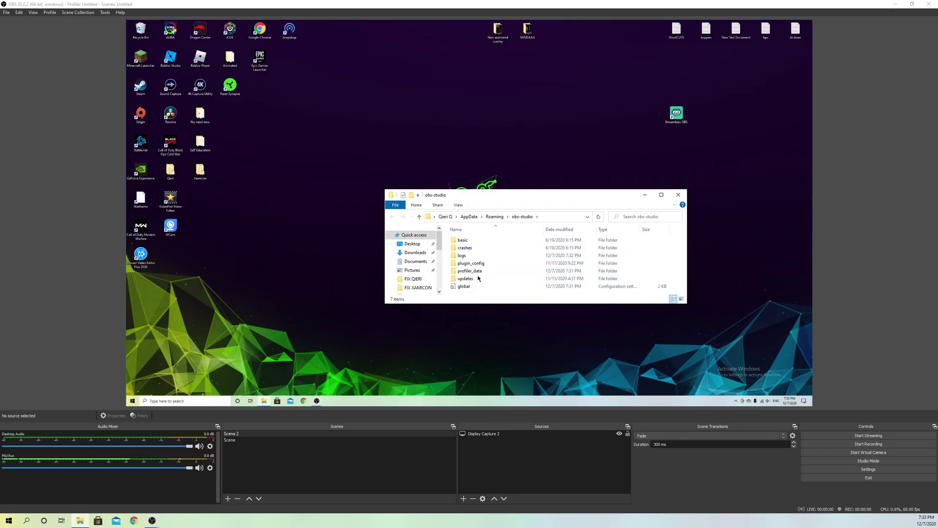
{"action": "left_click_drag", "start_coordinate": [477, 293], "coordinate": [474, 242]}
{"action": "right_click", "coordinate": [481, 248]}
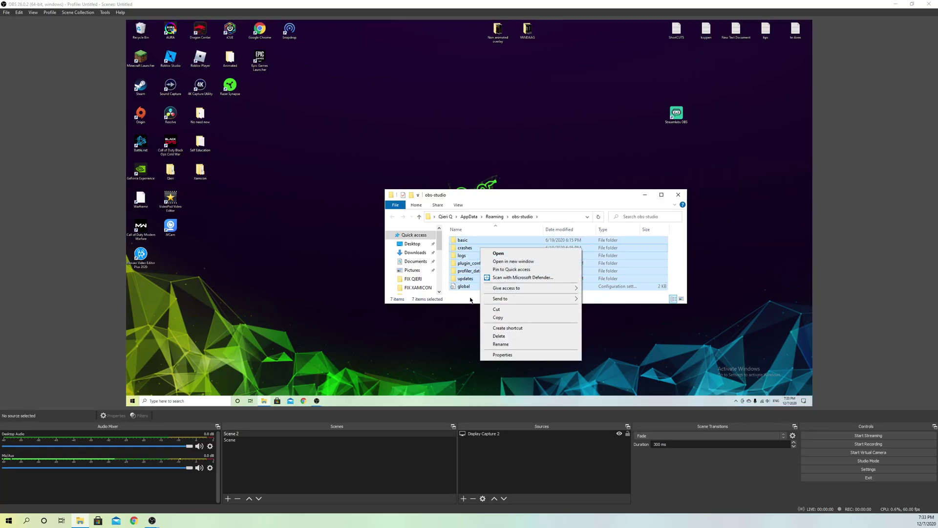
{"action": "left_click", "coordinate": [467, 300]}
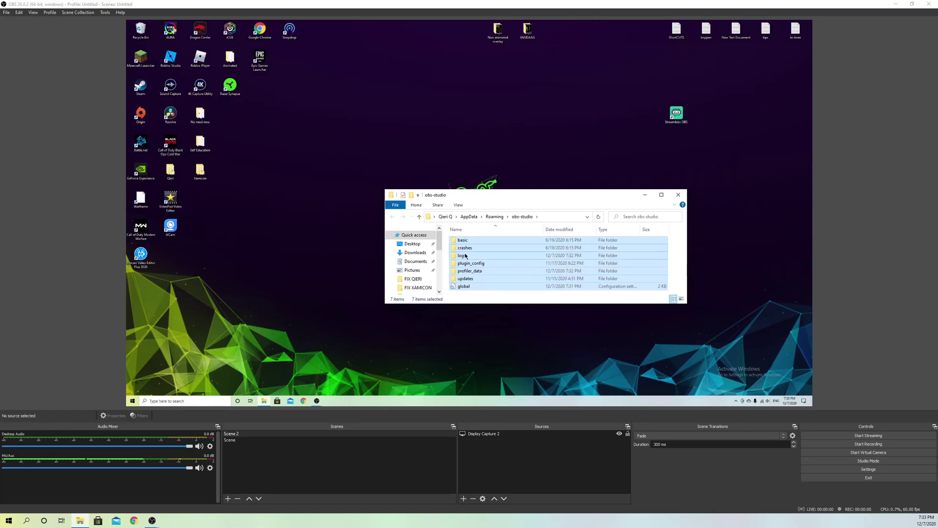
{"action": "left_click", "coordinate": [481, 295]}
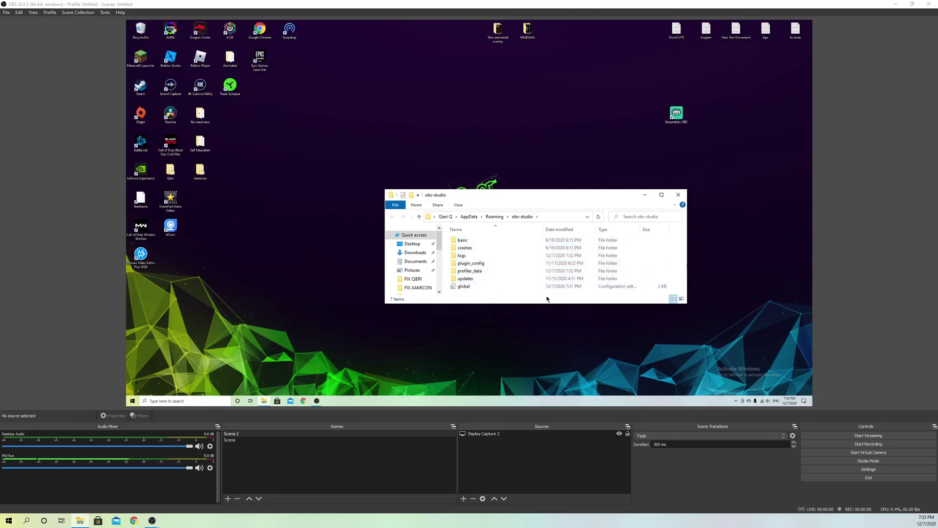
{"action": "double_click", "coordinate": [467, 256]}
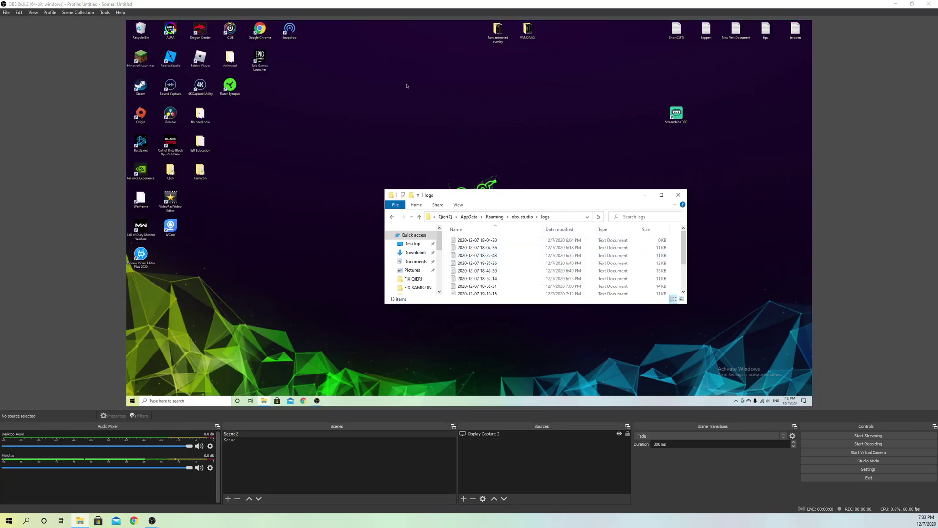
{"action": "left_click_drag", "start_coordinate": [375, 54], "coordinate": [645, 177]}
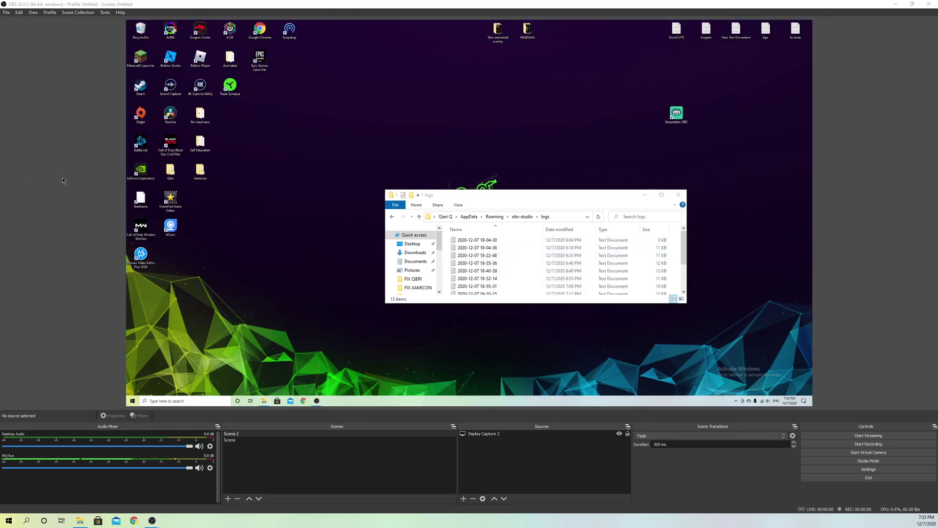
{"action": "mouse_move", "coordinate": [490, 200]}
{"action": "left_mouse_down"}
{"action": "mouse_move", "coordinate": [509, 202]}
{"action": "mouse_move", "coordinate": [492, 224]}
{"action": "mouse_move", "coordinate": [495, 188]}
{"action": "left_mouse_up"}
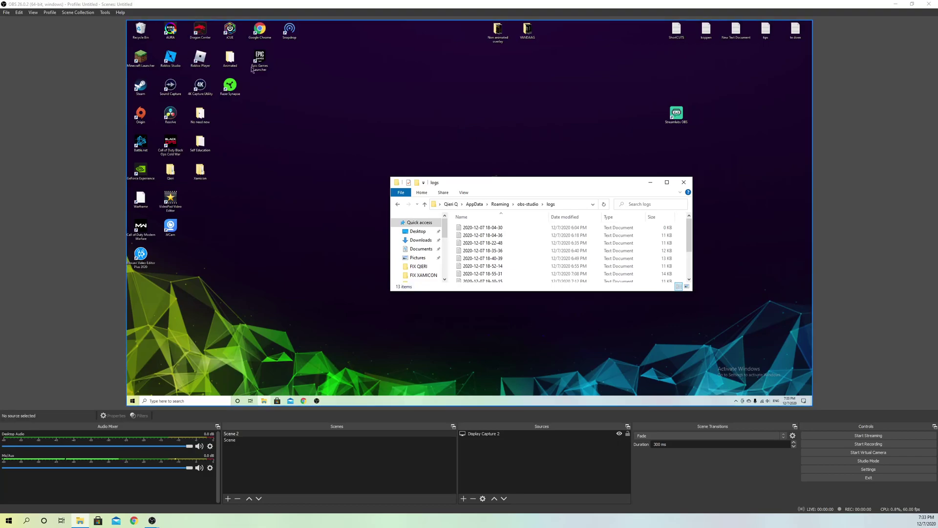
{"action": "left_click", "coordinate": [397, 203]}
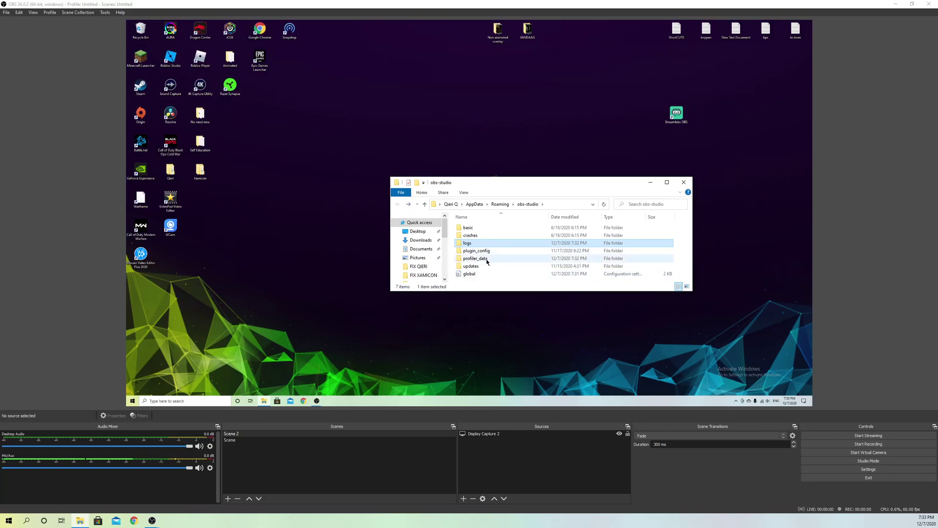
{"action": "left_click_drag", "start_coordinate": [487, 279], "coordinate": [482, 226]}
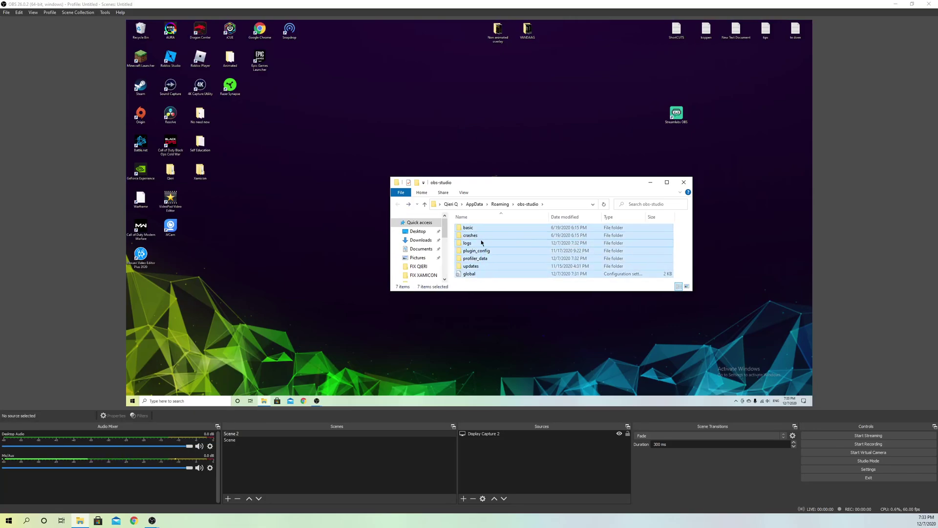
{"action": "right_click", "coordinate": [481, 239]}
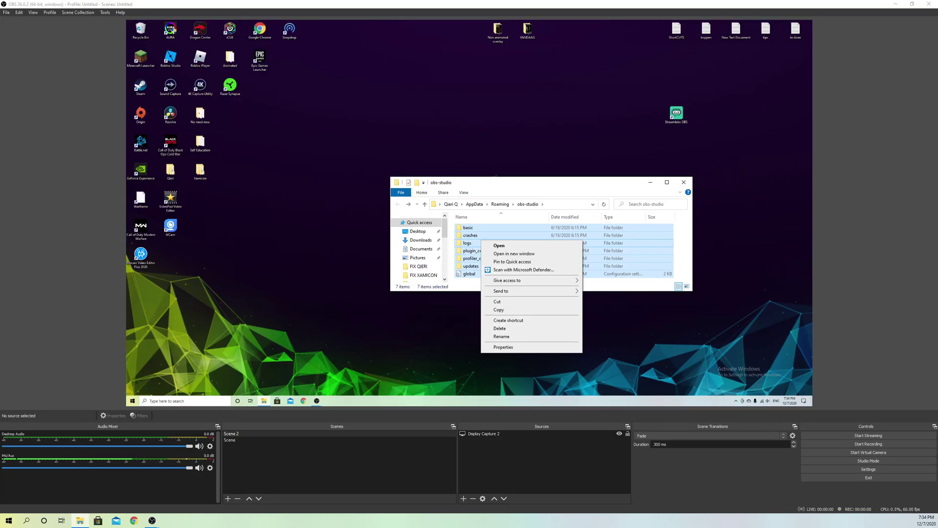
{"action": "left_click", "coordinate": [832, 368]}
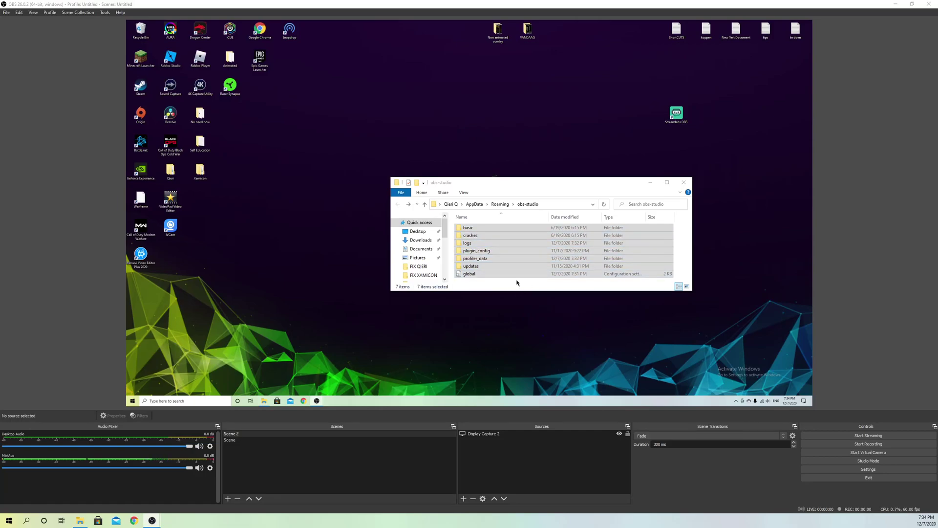
{"action": "left_click", "coordinate": [512, 265]}
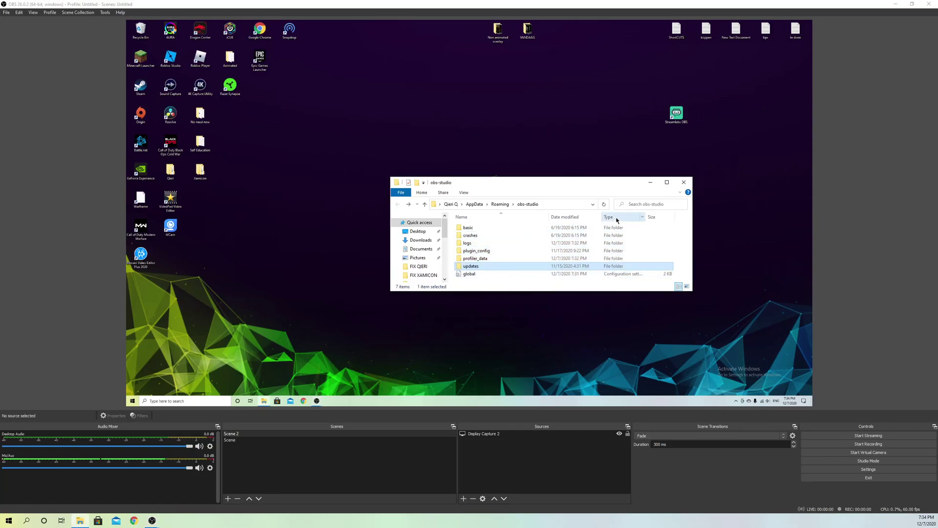
{"action": "left_click", "coordinate": [684, 182]}
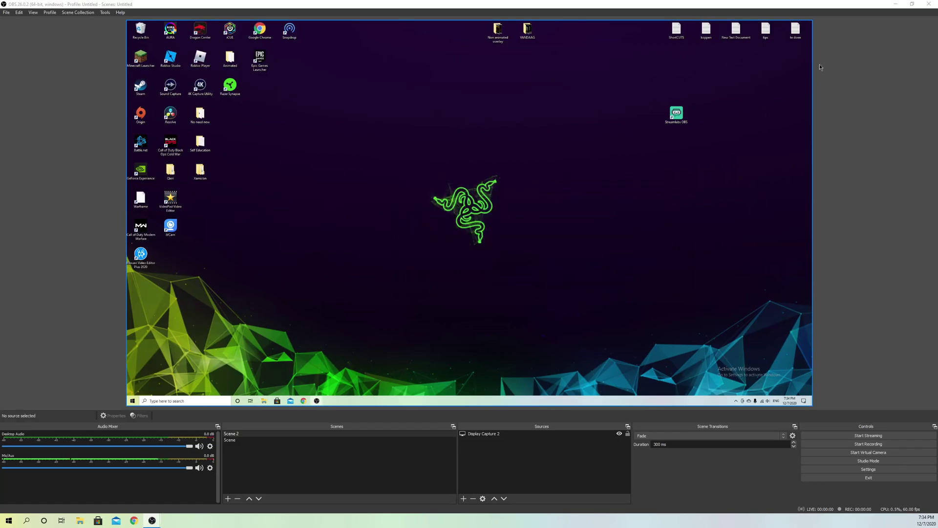
Close OBS and relaunch it from the desktop shortcut via Launch Anyway
{"action": "left_click", "coordinate": [930, 5]}
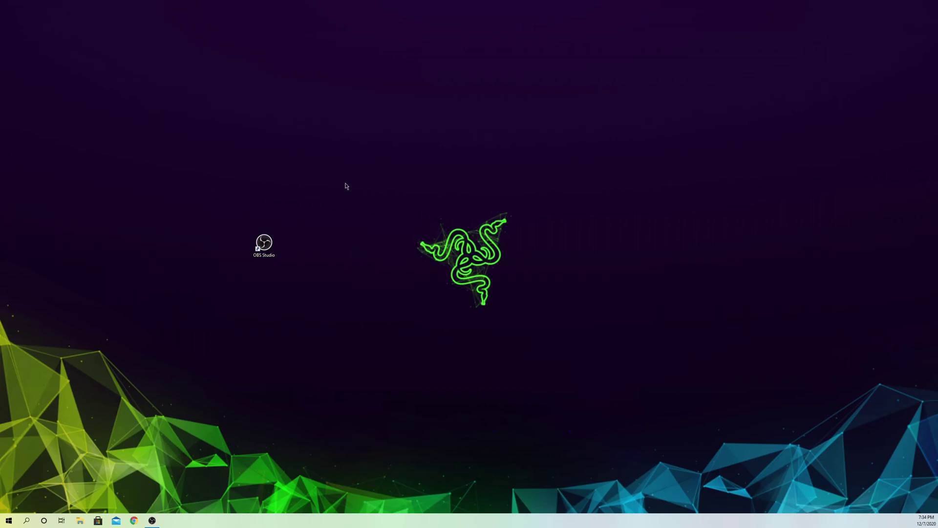
{"action": "left_click", "coordinate": [267, 245]}
{"action": "double_click", "coordinate": [273, 246]}
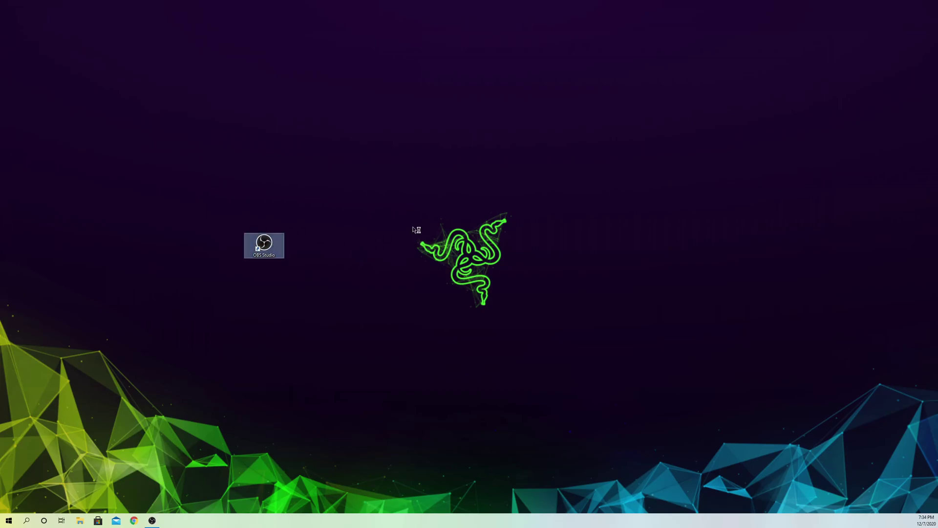
{"action": "left_click", "coordinate": [507, 270]}
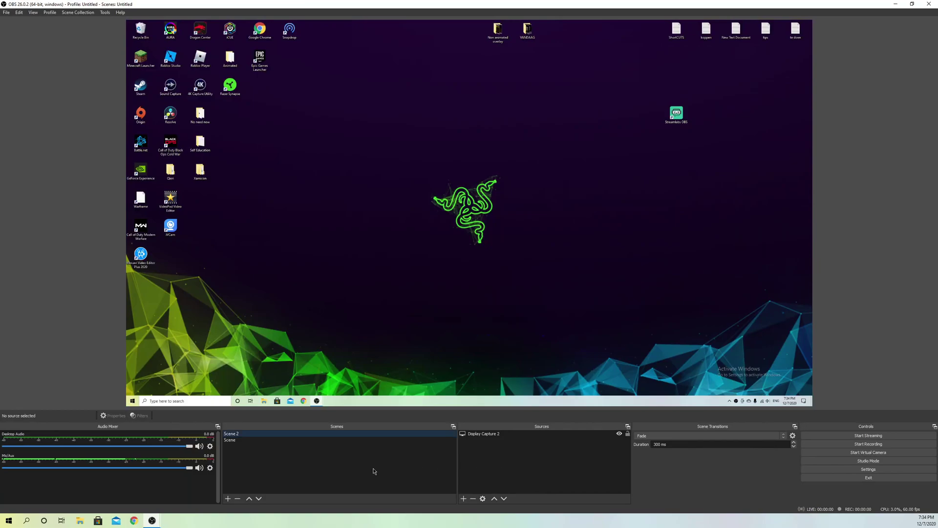
Open Scene Collection > Import, dismiss the Add file picker, and scroll the Streamlabs collections list
{"action": "left_click", "coordinate": [72, 13]}
{"action": "left_click", "coordinate": [72, 53]}
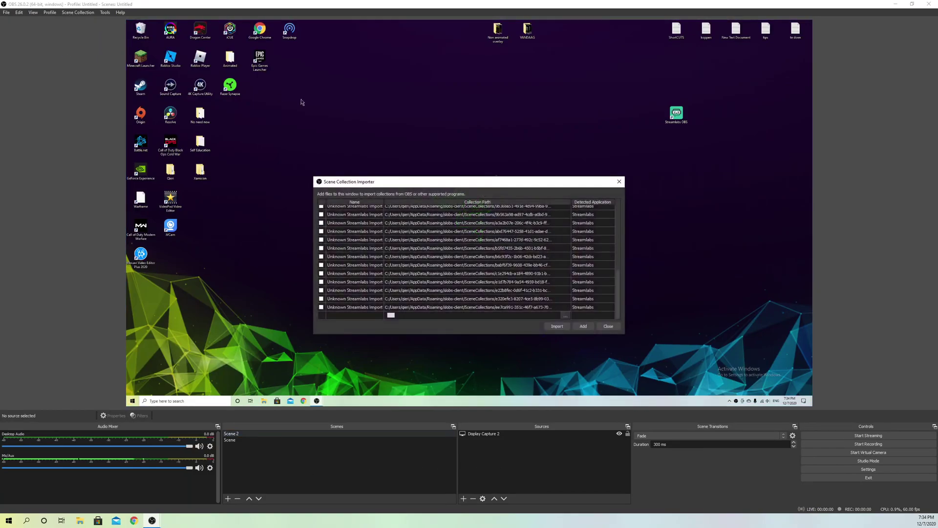
{"action": "left_click", "coordinate": [552, 325]}
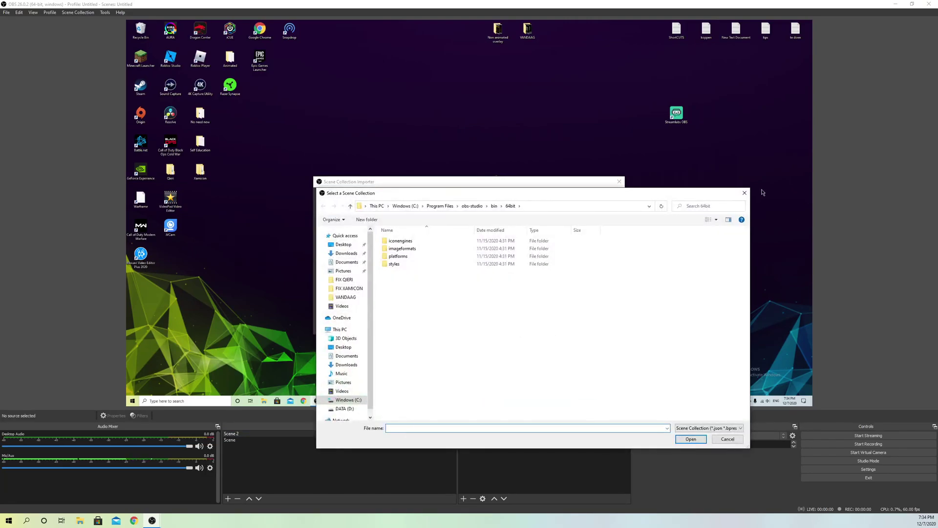
{"action": "left_click", "coordinate": [744, 193]}
{"action": "scroll", "coordinate": [444, 268], "scroll_direction": "up", "scroll_amount": 2}
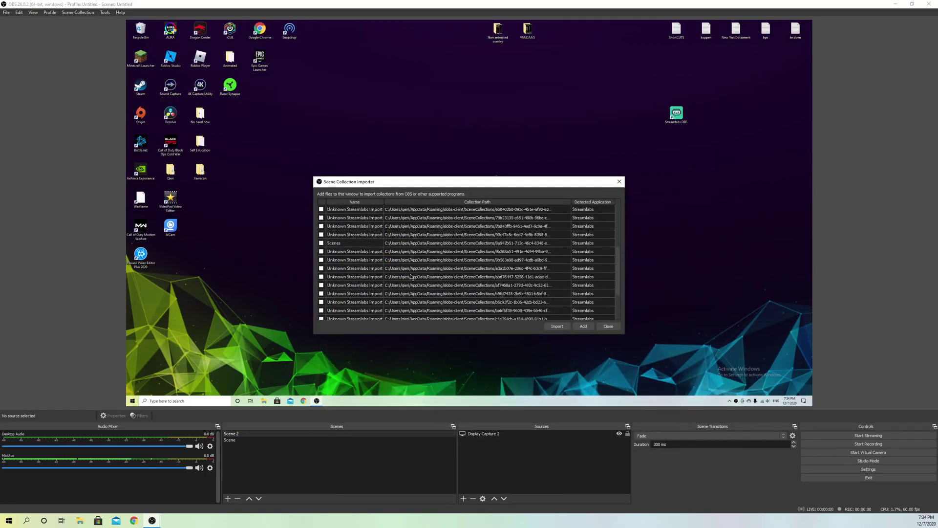